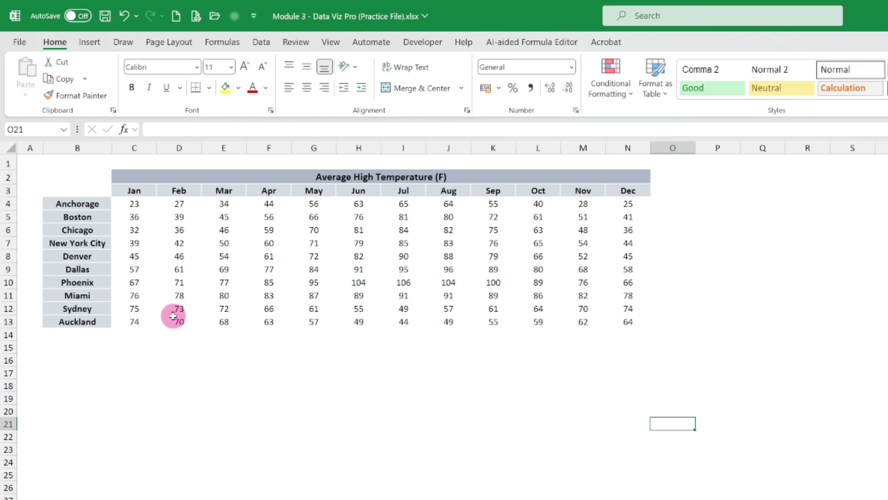
- Insert a 2-D line chart of Anchorage's Jan–Dec temperatures and place it right of the table
{"action": "left_click", "coordinate": [131, 190]}
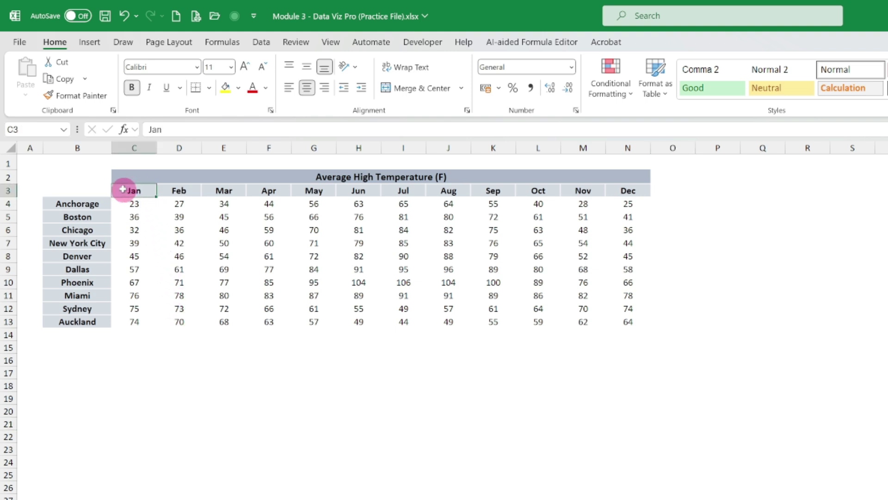
{"action": "left_click_drag", "start_coordinate": [100, 185], "coordinate": [185, 206]}
{"action": "left_click_drag", "start_coordinate": [314, 201], "coordinate": [637, 204]}
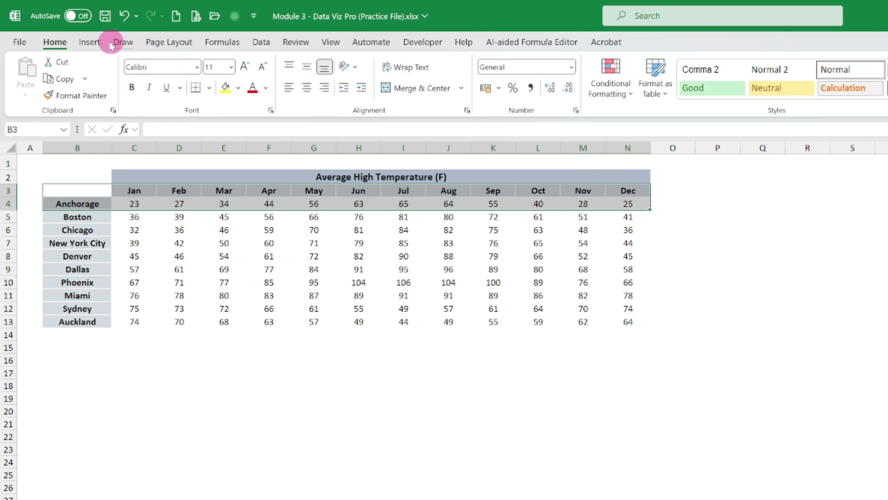
{"action": "left_click", "coordinate": [95, 42]}
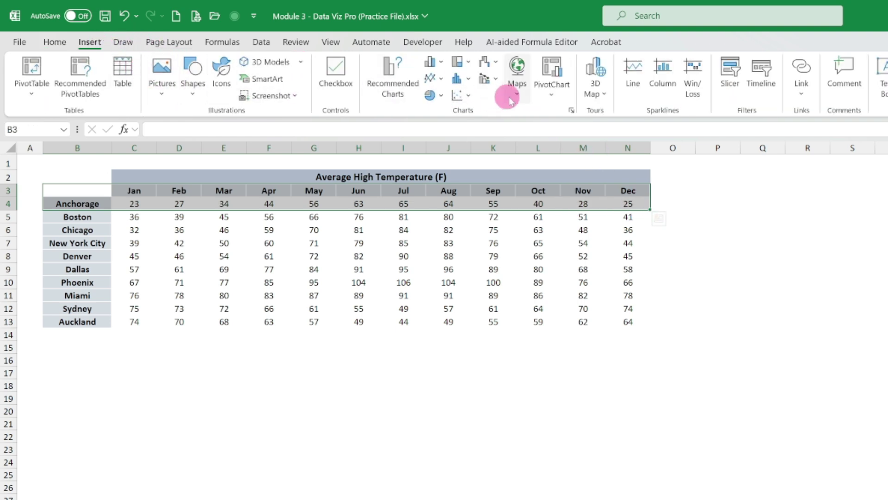
{"action": "left_click", "coordinate": [439, 67]}
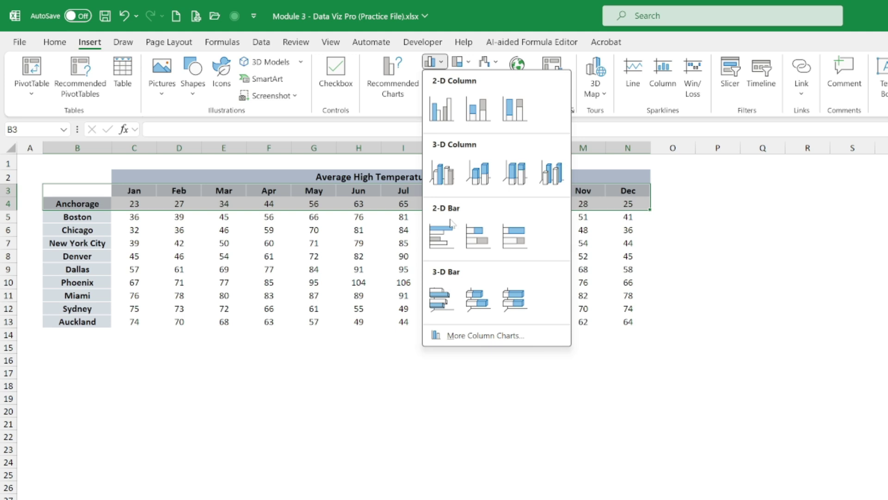
{"action": "left_click", "coordinate": [442, 65]}
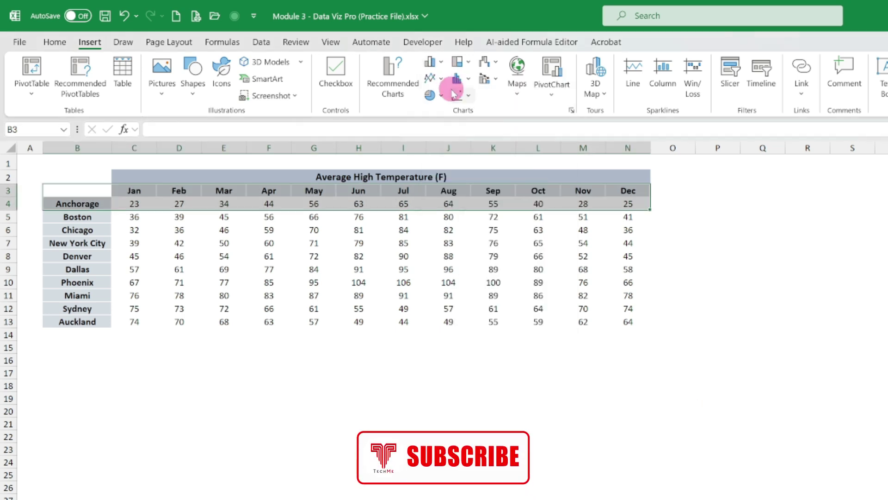
{"action": "left_click", "coordinate": [442, 79]}
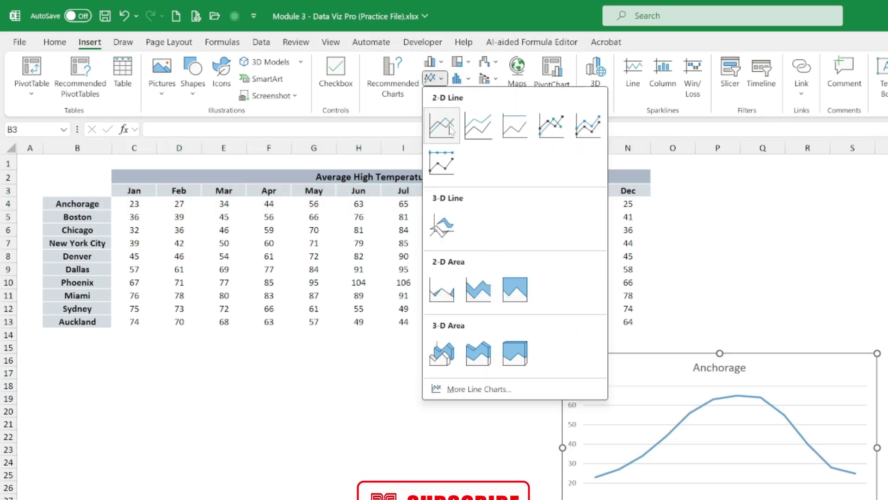
{"action": "left_click", "coordinate": [441, 124]}
{"action": "left_click", "coordinate": [721, 425]}
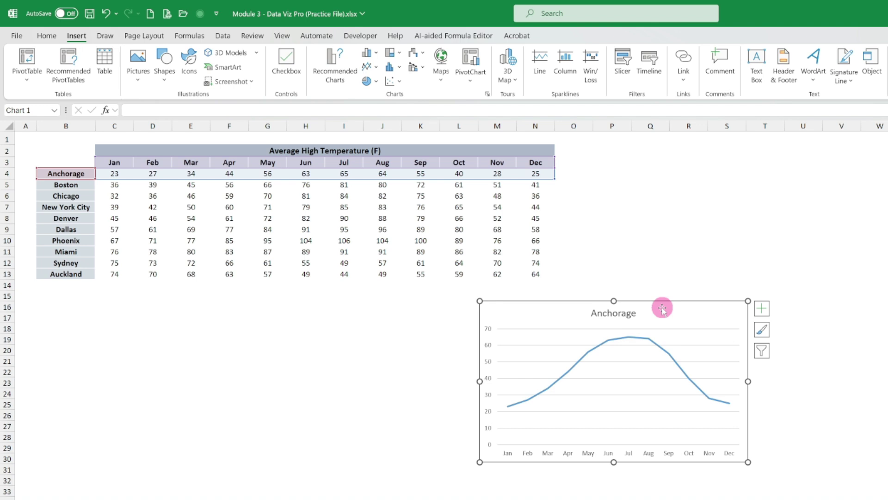
{"action": "left_click_drag", "start_coordinate": [715, 329], "coordinate": [845, 176]}
{"action": "left_click_drag", "start_coordinate": [780, 162], "coordinate": [780, 163]}
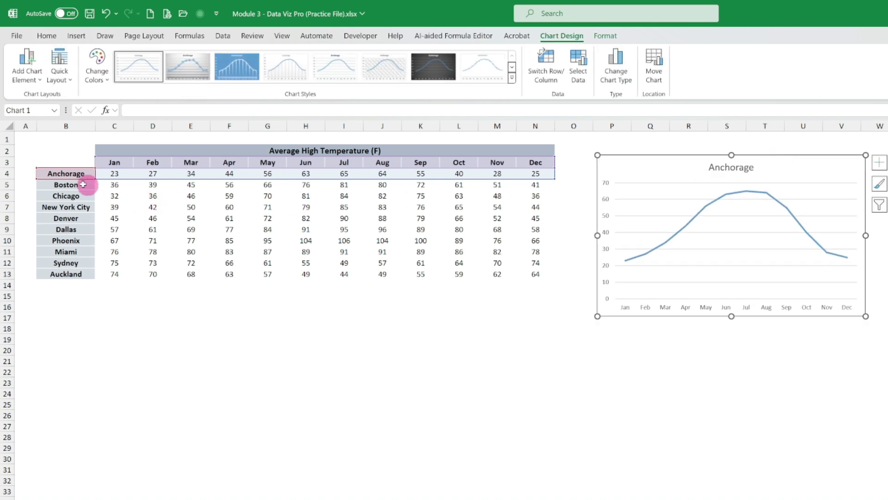
- Insert a 2-D line chart of Boston's monthly temperatures and place it below Anchorage's chart
{"action": "left_click_drag", "start_coordinate": [75, 183], "coordinate": [571, 189]}
{"action": "left_click", "coordinate": [535, 230]}
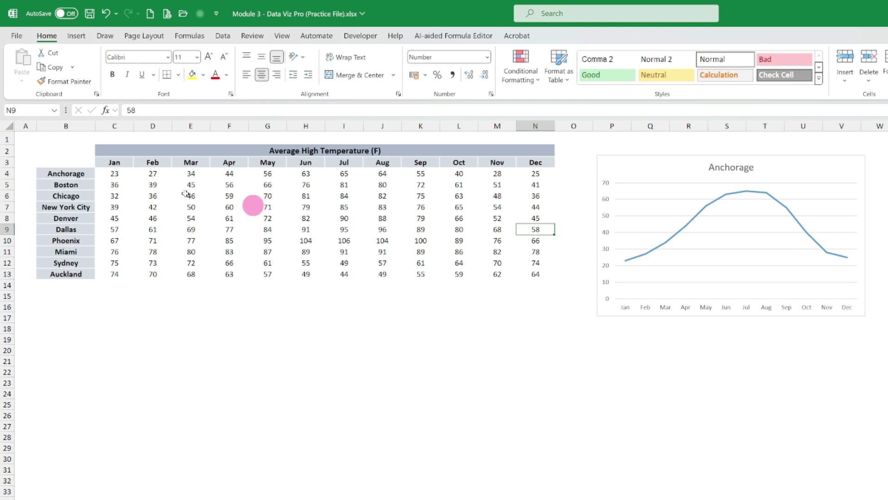
{"action": "left_click_drag", "start_coordinate": [81, 158], "coordinate": [535, 163]}
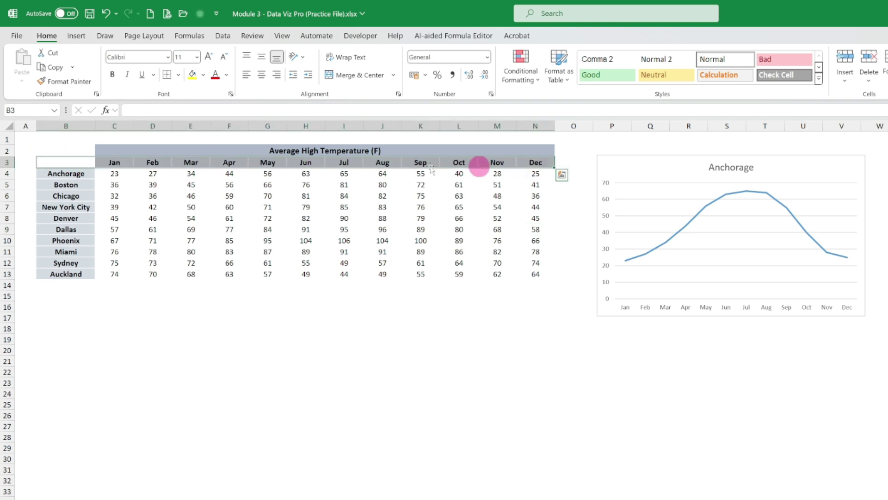
{"action": "left_click_drag", "start_coordinate": [76, 185], "coordinate": [535, 184]}
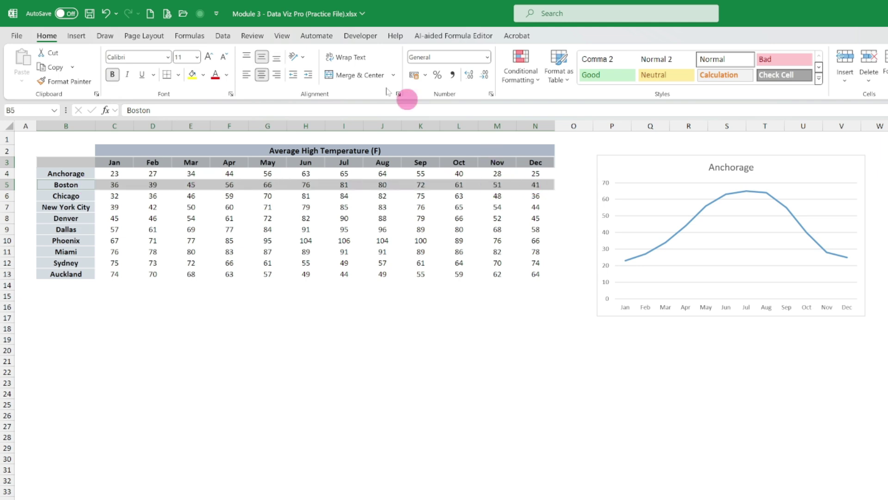
{"action": "left_click", "coordinate": [79, 36]}
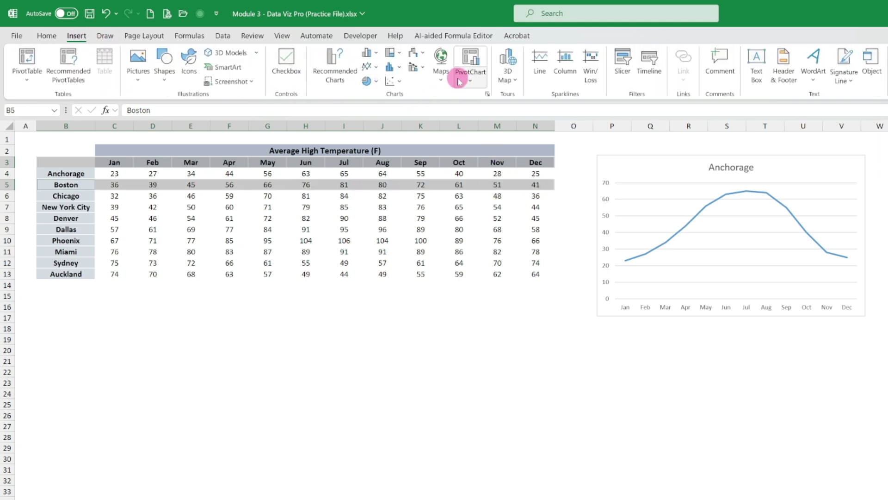
{"action": "left_click", "coordinate": [374, 68]}
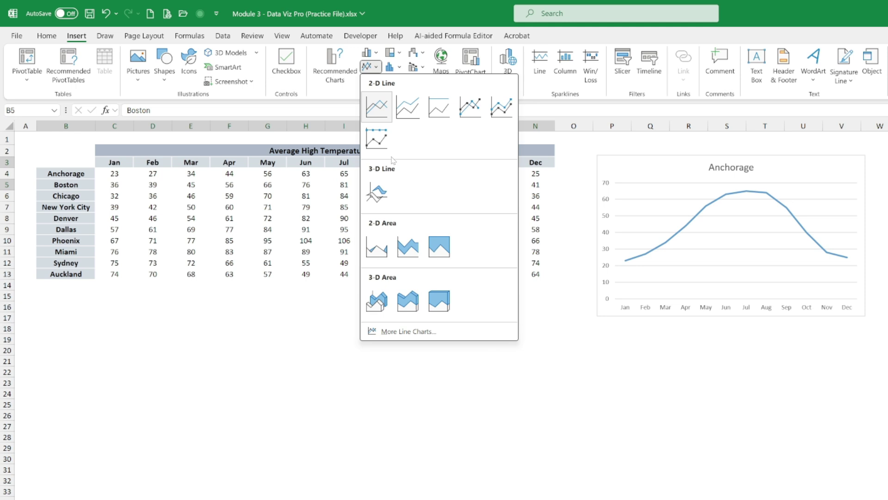
{"action": "left_click", "coordinate": [378, 105]}
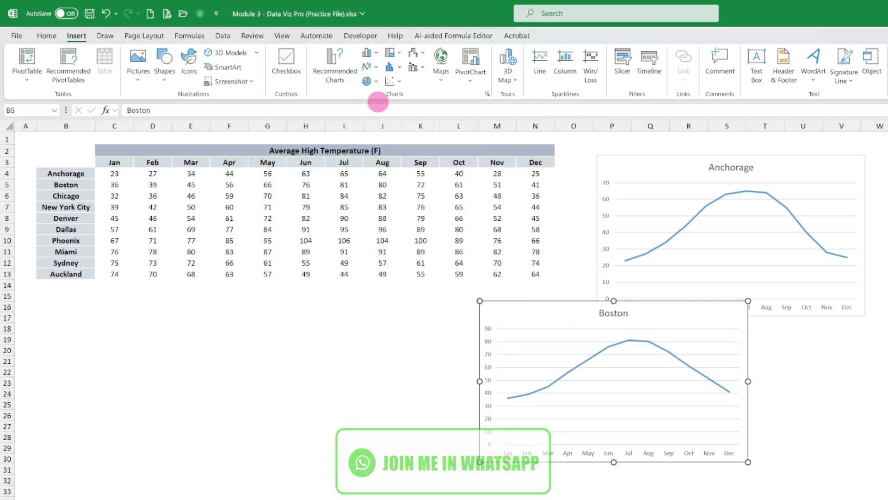
{"action": "left_click_drag", "start_coordinate": [666, 312], "coordinate": [779, 317]}
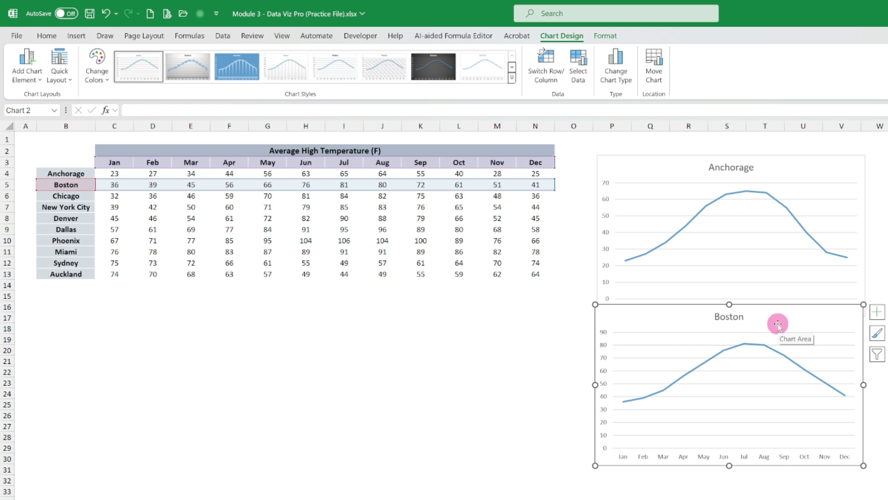
- Delete both the Boston and Anchorage line charts
{"action": "key", "text": "Delete"}
{"action": "left_click", "coordinate": [779, 268]}
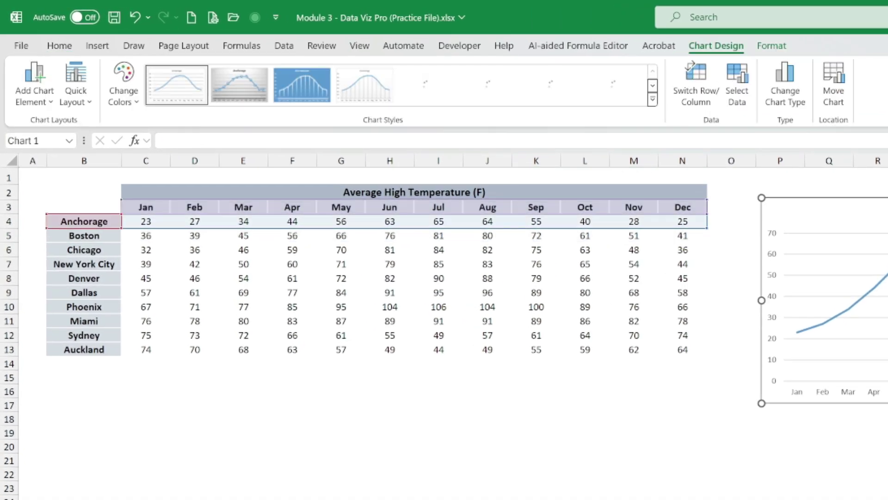
{"action": "key", "text": "Delete"}
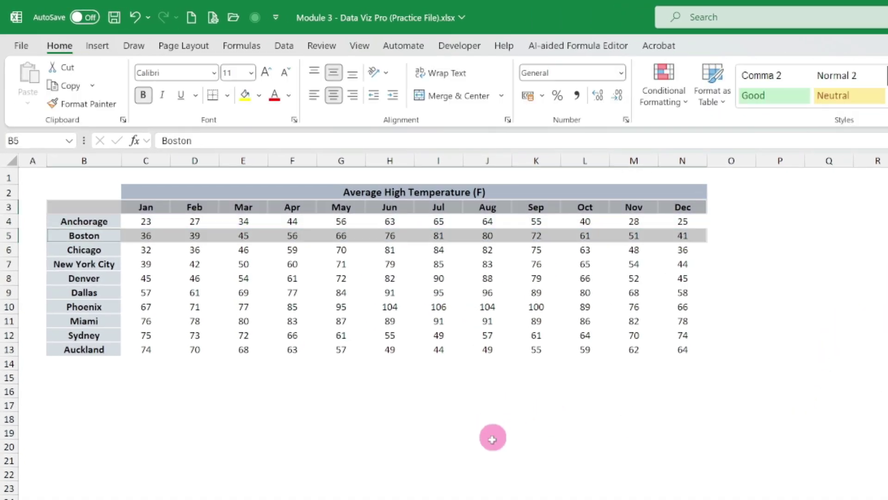
{"action": "left_click", "coordinate": [527, 447]}
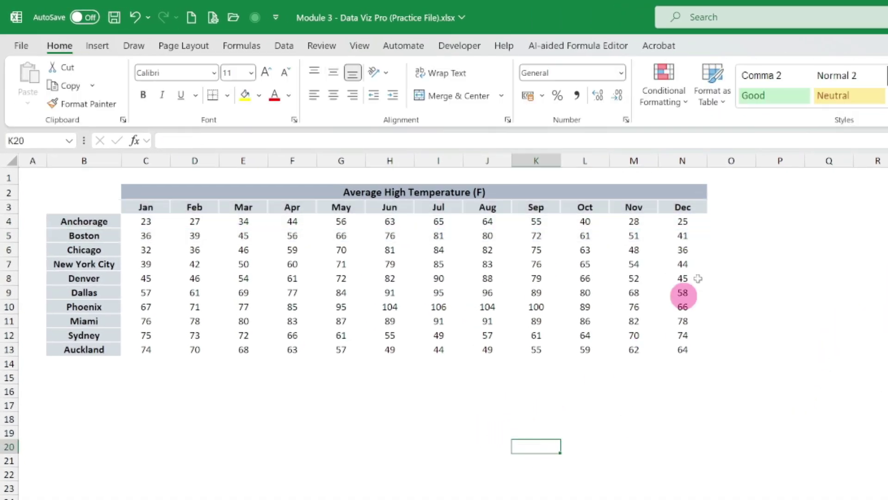
- Add a 'Trend' heading in O3 and widen column O to fit sparklines
{"action": "left_click", "coordinate": [721, 205]}
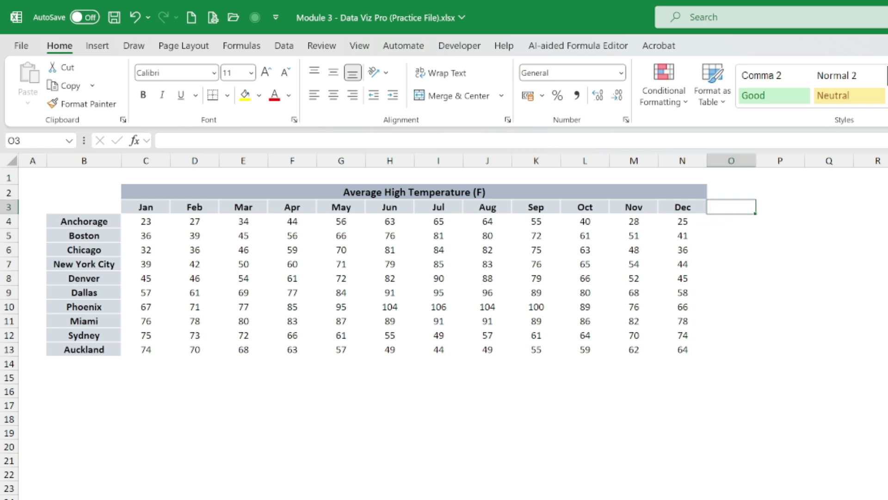
{"action": "type", "text": "Trend"}
{"action": "key", "text": "Return"}
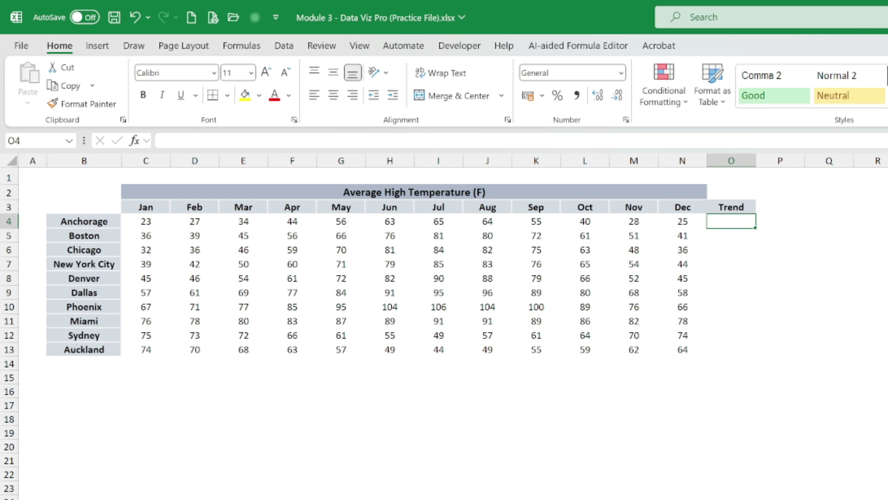
{"action": "left_click_drag", "start_coordinate": [755, 157], "coordinate": [820, 173]}
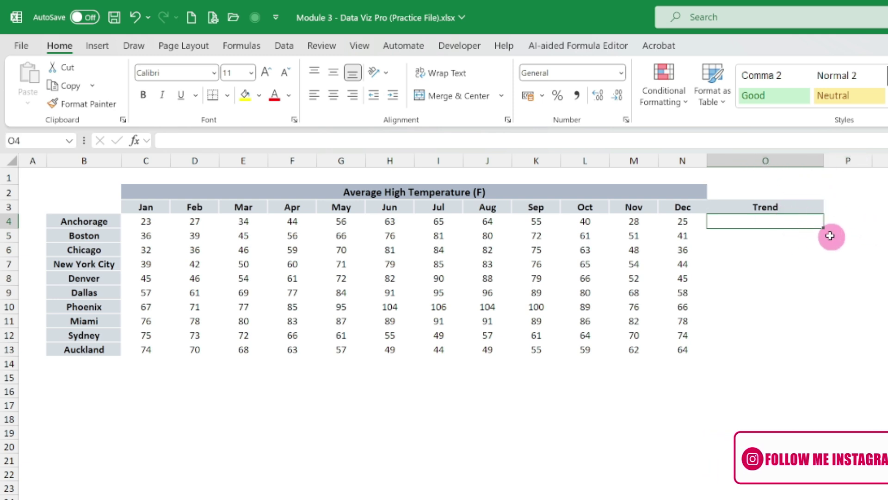
{"action": "left_click", "coordinate": [751, 223]}
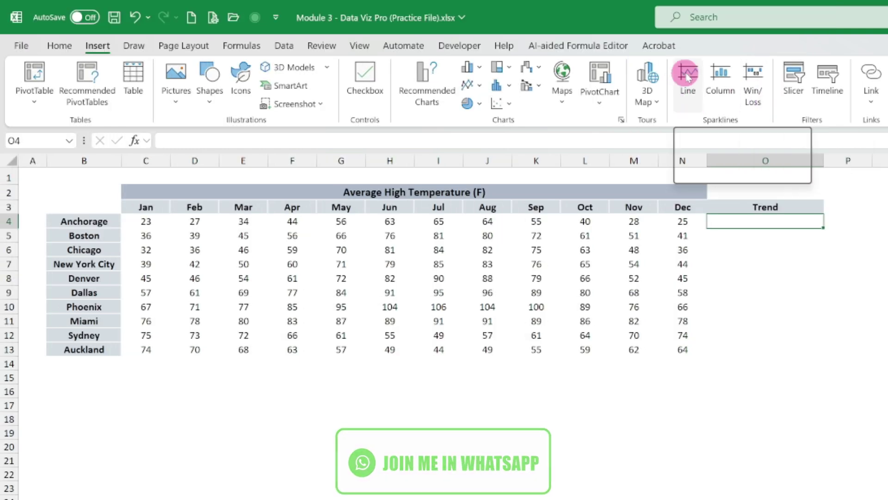
- Create a line sparkline in O4 from Anchorage's data range C4:N4
{"action": "left_click", "coordinate": [688, 77]}
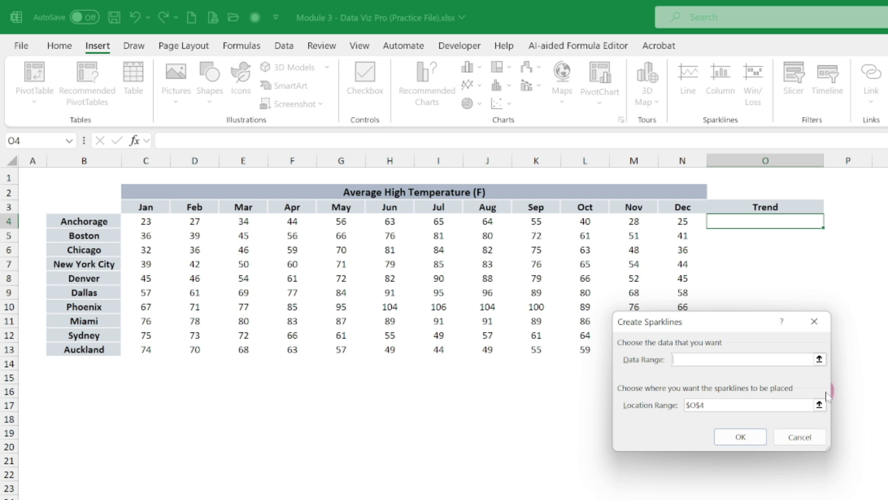
{"action": "left_click", "coordinate": [819, 359]}
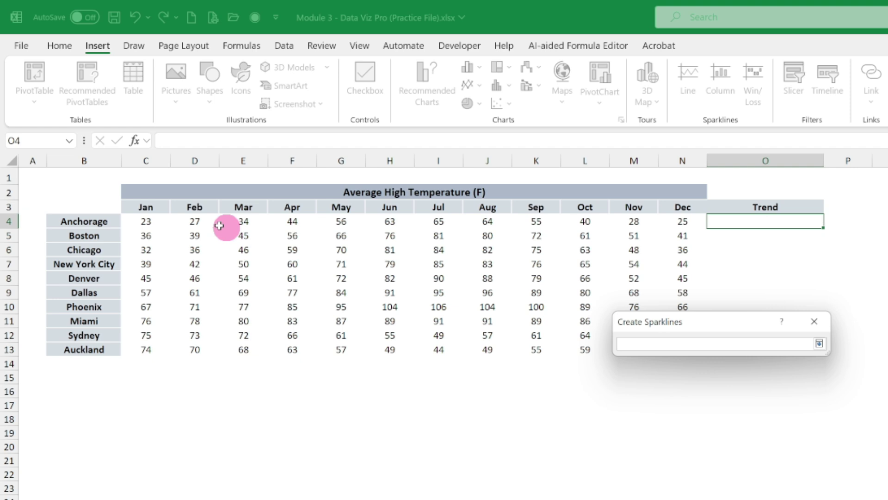
{"action": "left_click_drag", "start_coordinate": [146, 221], "coordinate": [670, 215]}
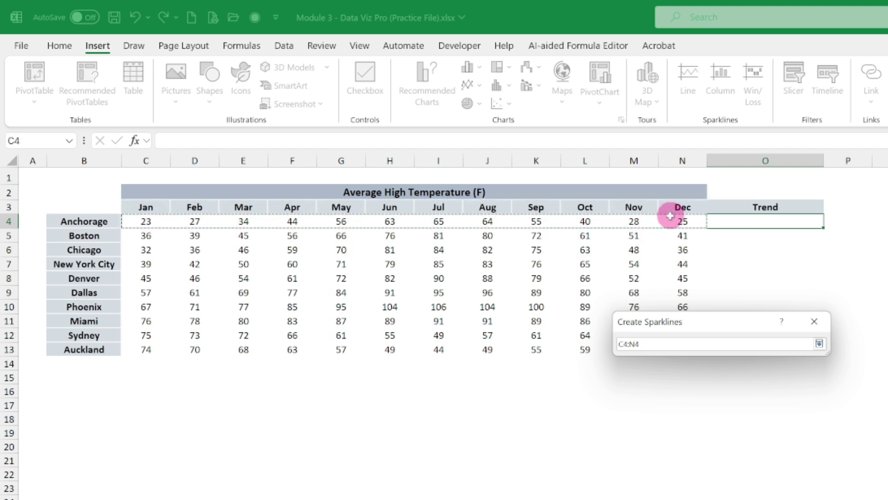
{"action": "left_click", "coordinate": [816, 347]}
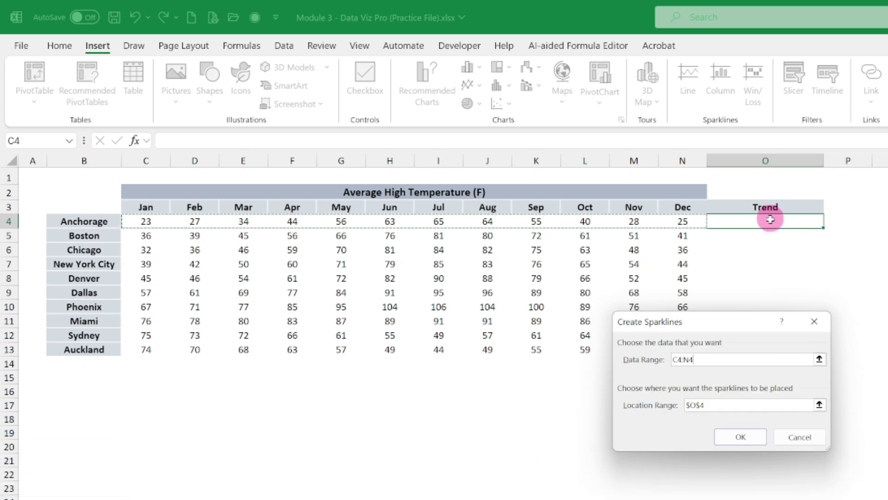
{"action": "left_click", "coordinate": [746, 434]}
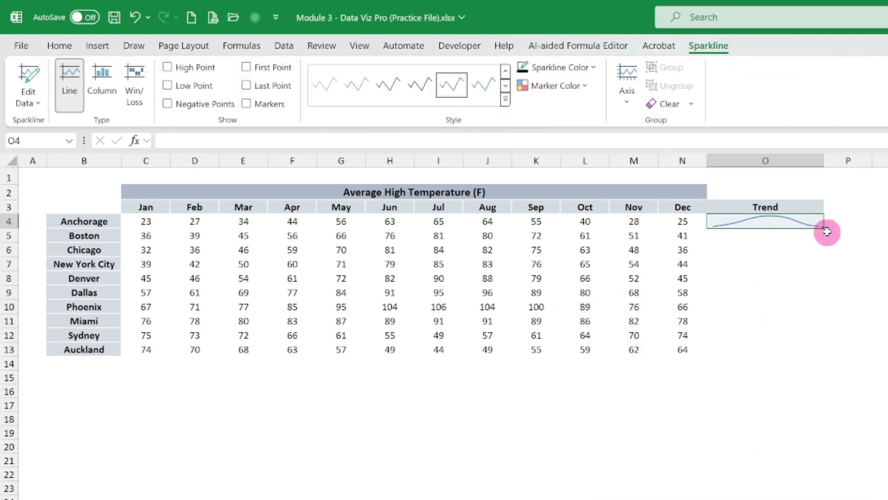
- Fill the O4 sparkline down through O13 so each city has a Trend line
{"action": "left_click_drag", "start_coordinate": [826, 232], "coordinate": [825, 359]}
{"action": "left_click", "coordinate": [745, 403]}
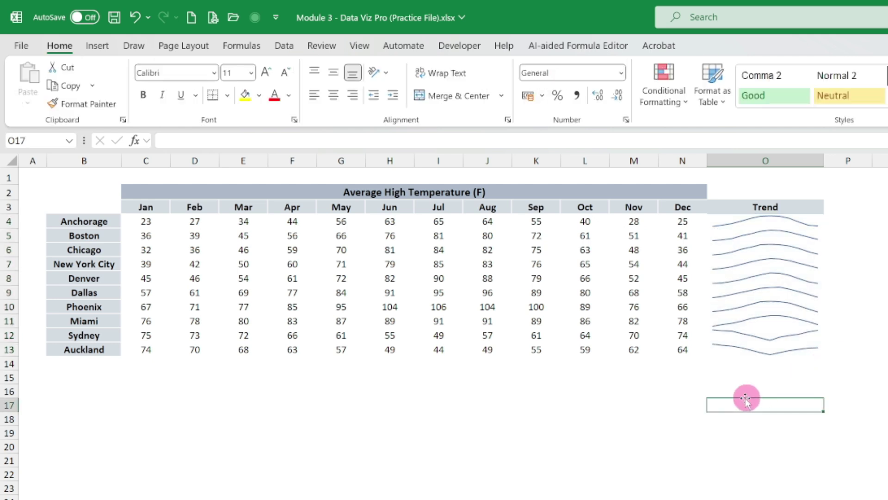
{"action": "left_click", "coordinate": [763, 221]}
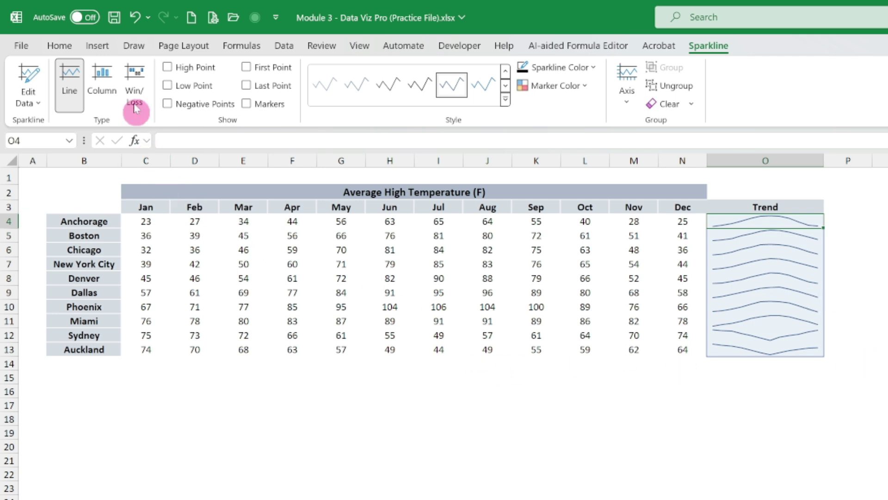
- Change the Trend sparklines in O4:O13 to column type
{"action": "left_click", "coordinate": [879, 264]}
{"action": "left_click_drag", "start_coordinate": [778, 220], "coordinate": [769, 345]}
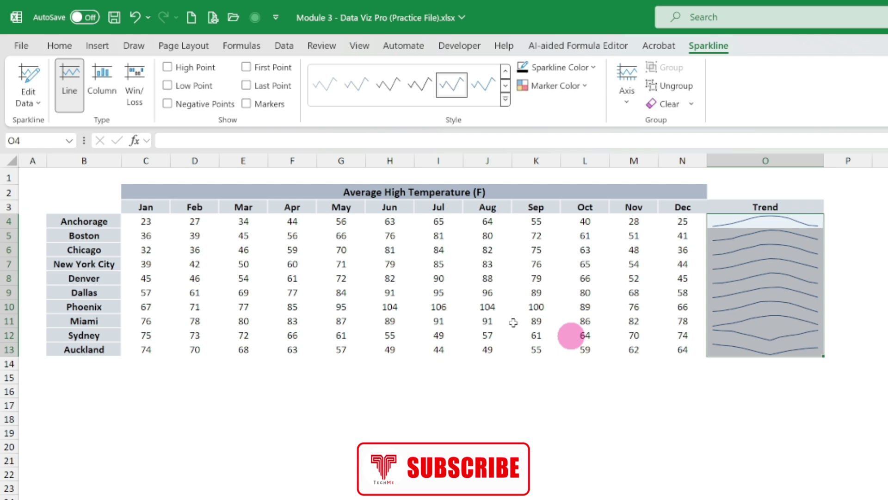
{"action": "left_click", "coordinate": [99, 79]}
{"action": "left_click", "coordinate": [848, 391]}
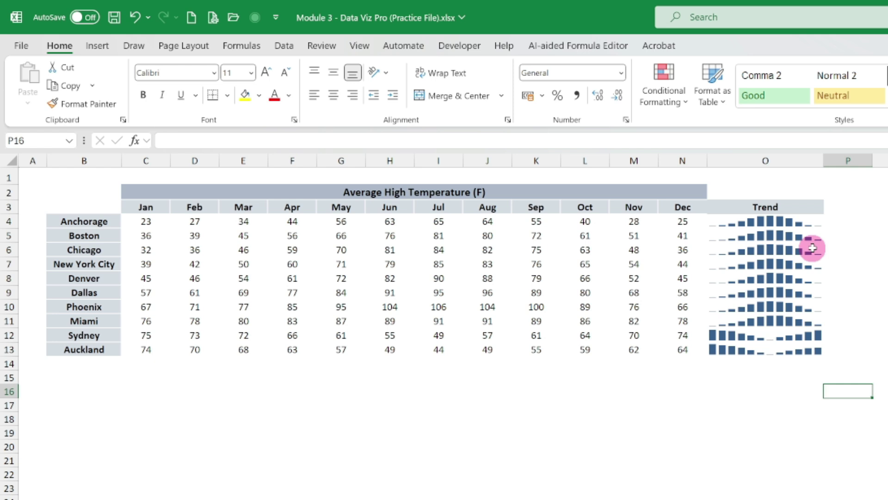
- Change the Trend sparklines in O4:O13 to win/loss type
{"action": "left_click", "coordinate": [734, 226]}
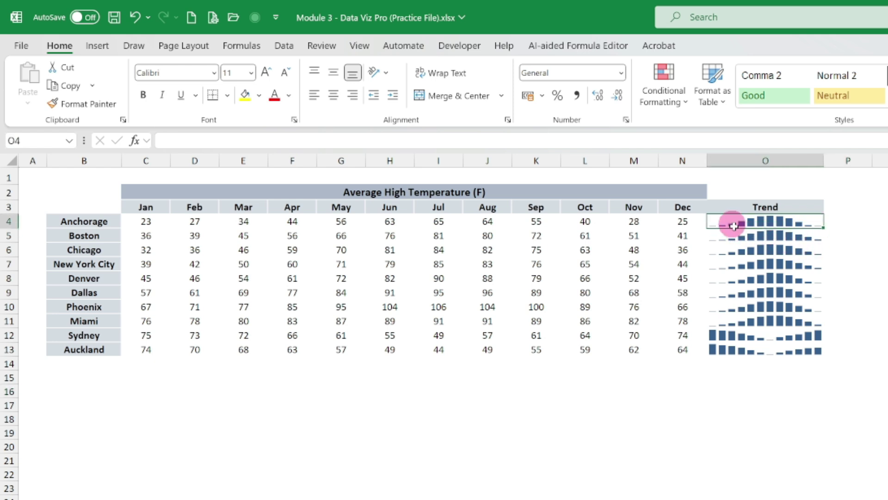
{"action": "left_click_drag", "start_coordinate": [734, 226], "coordinate": [807, 352]}
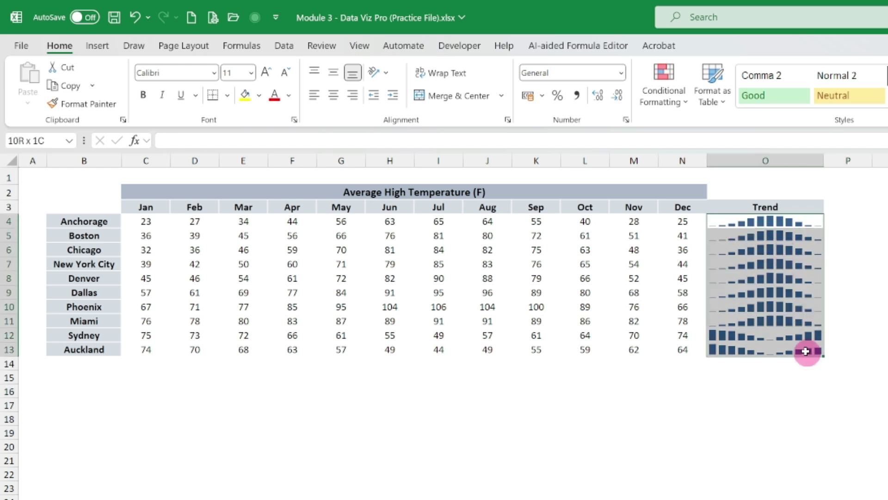
{"action": "left_click", "coordinate": [134, 81]}
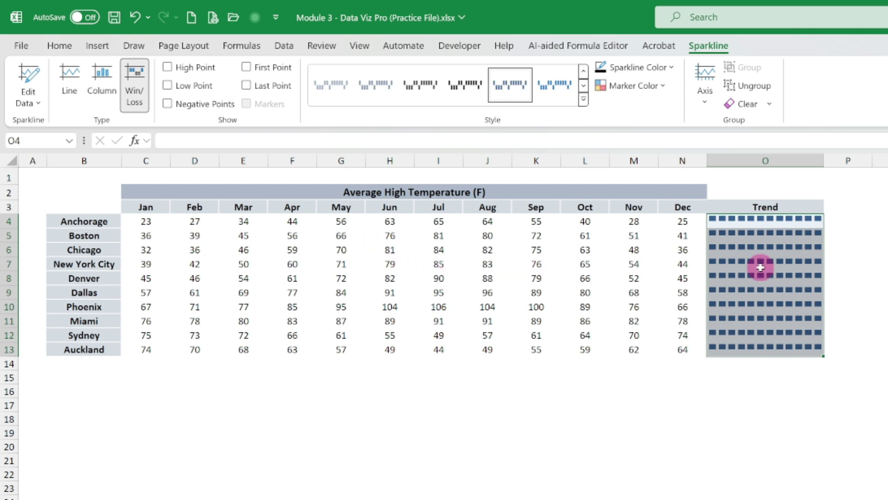
- Switch the Trend sparklines in O4:O13 back to line type
{"action": "left_click", "coordinate": [878, 321]}
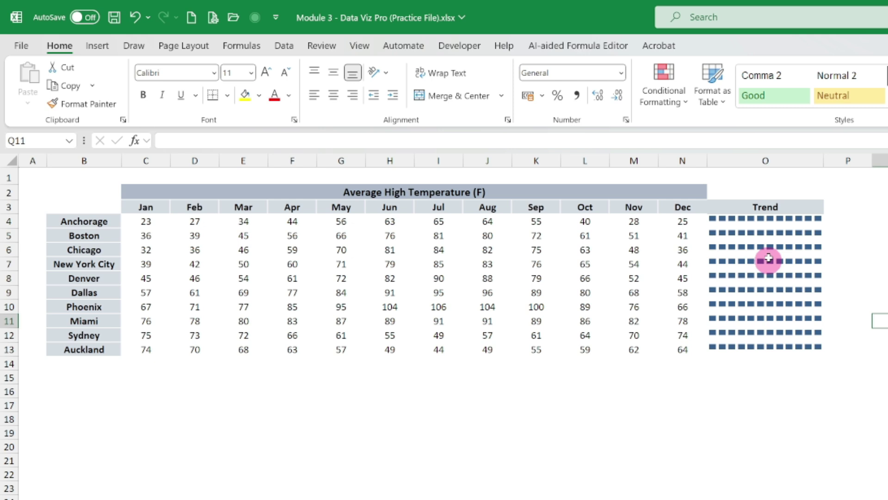
{"action": "left_click_drag", "start_coordinate": [713, 221], "coordinate": [808, 346]}
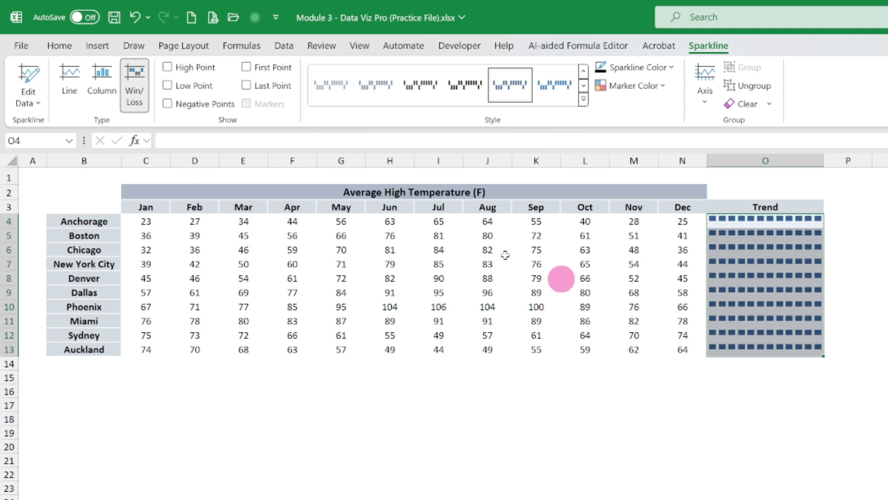
{"action": "left_click", "coordinate": [72, 82]}
- Enter the label 'Proft' in cell G24
{"action": "left_click", "coordinate": [341, 455]}
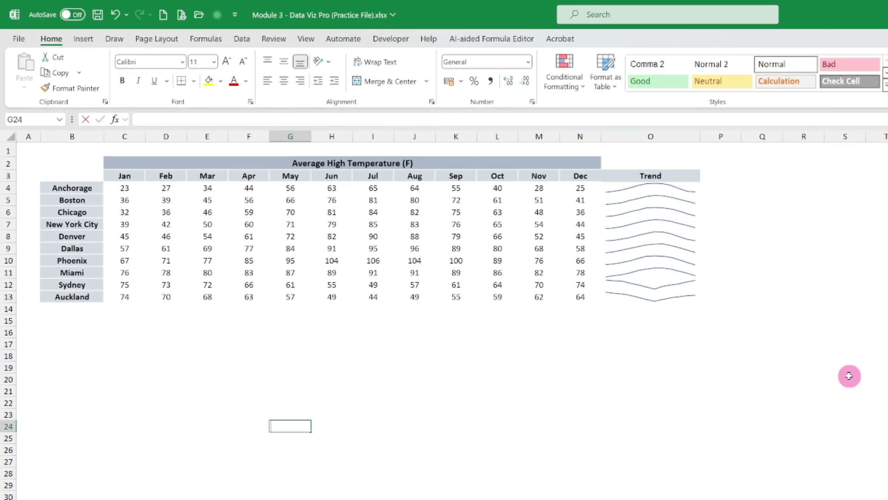
{"action": "type", "text": "Proft"}
{"action": "key", "text": "Tab"}
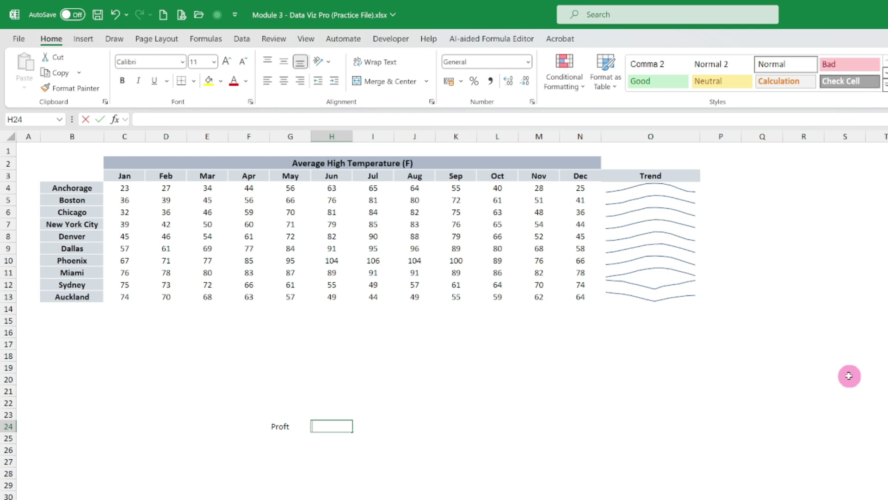
- Enter headers Day 1–Day 4 in H24:K24 and profits 70, -20, 50, -70 in H25:K25
{"action": "type", "text": "Day 1"}
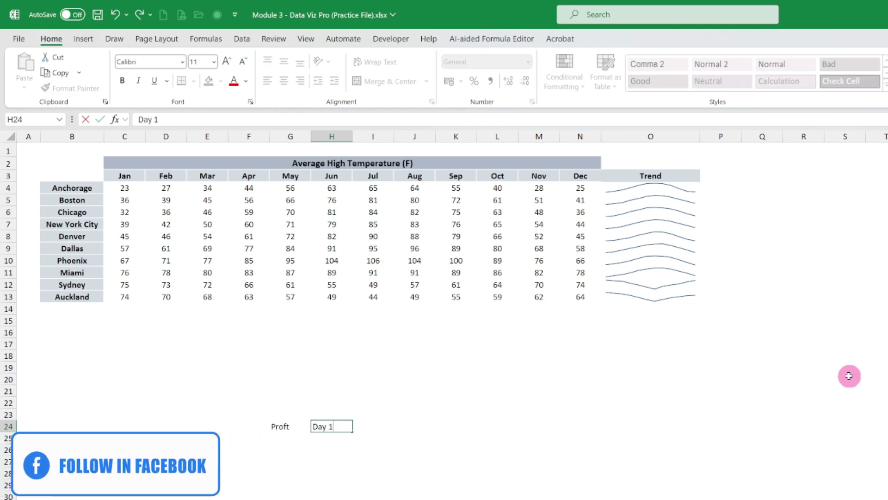
{"action": "key", "text": "Tab"}
{"action": "type", "text": "Day 2"}
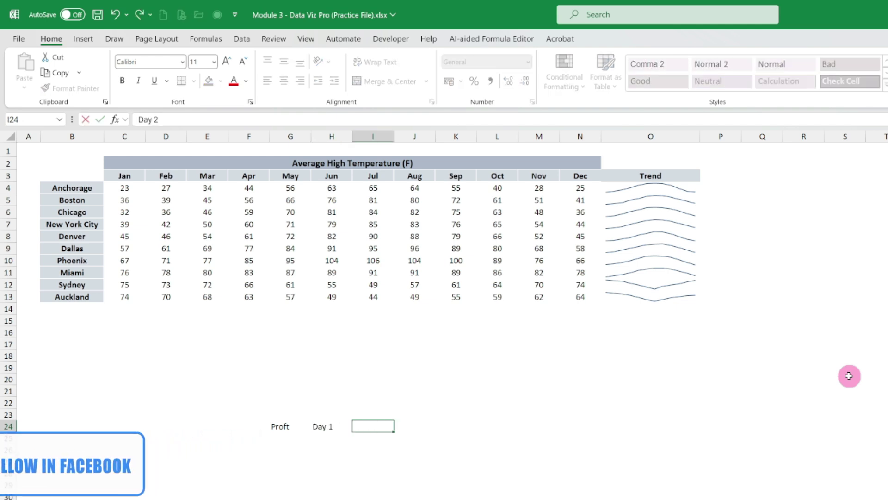
{"action": "key", "text": "Tab"}
{"action": "type", "text": "Day"}
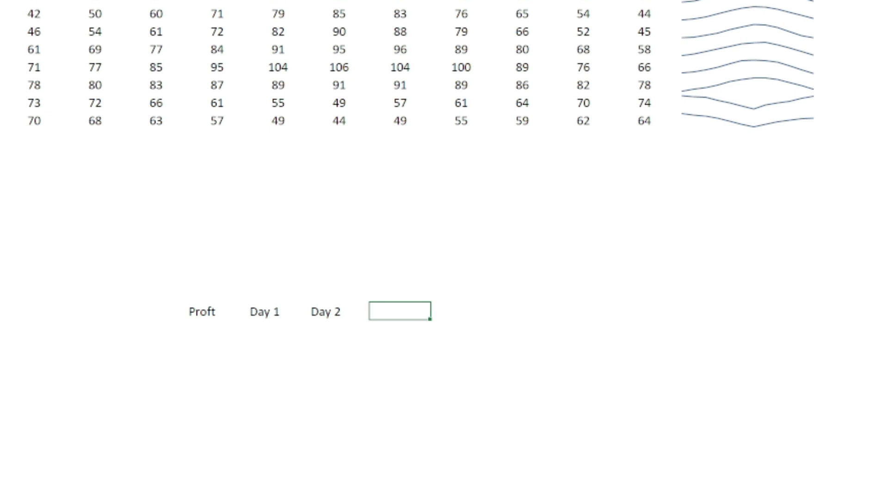
{"action": "type", "text": "Day 3"}
{"action": "key", "text": "Tab"}
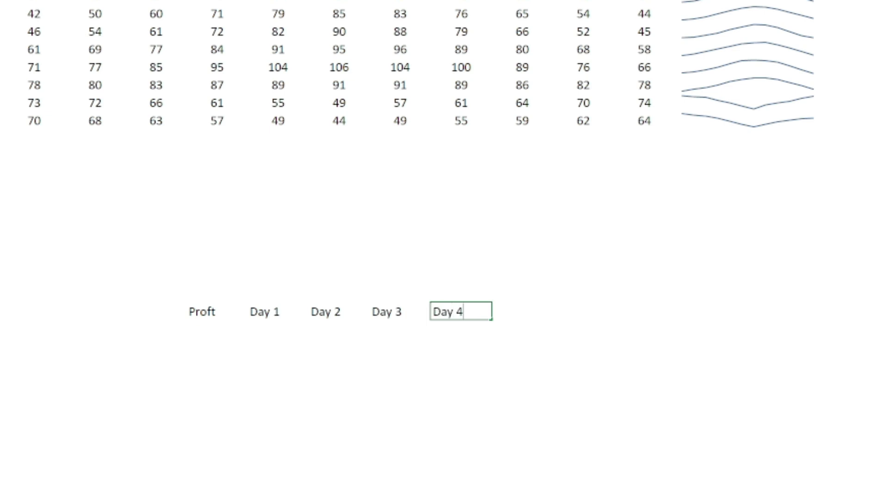
{"action": "key", "text": "Return"}
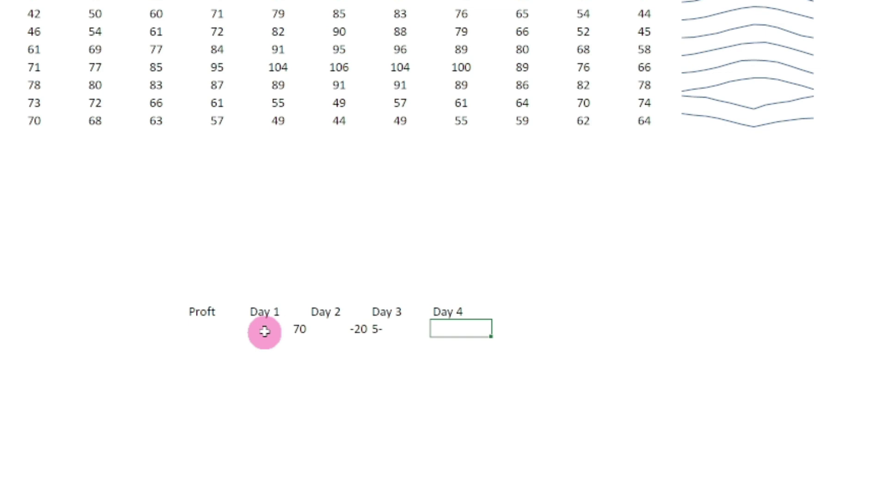
{"action": "key", "text": "Left"}
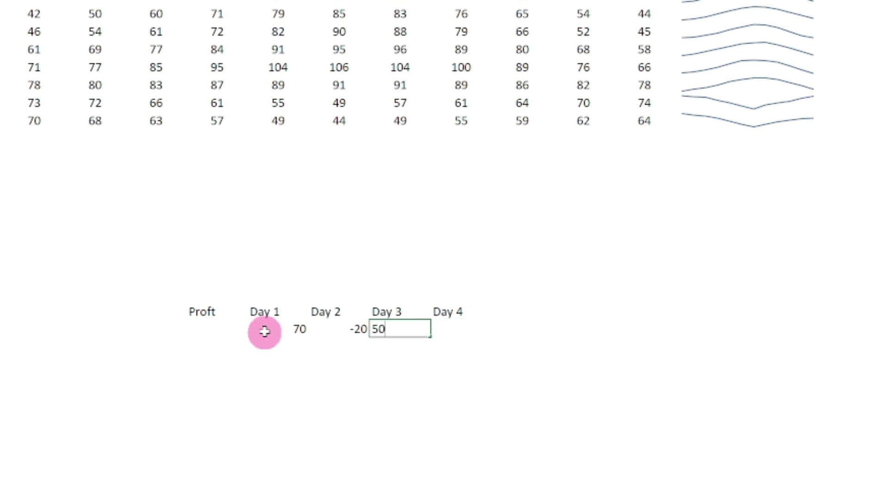
{"action": "key", "text": "Tab"}
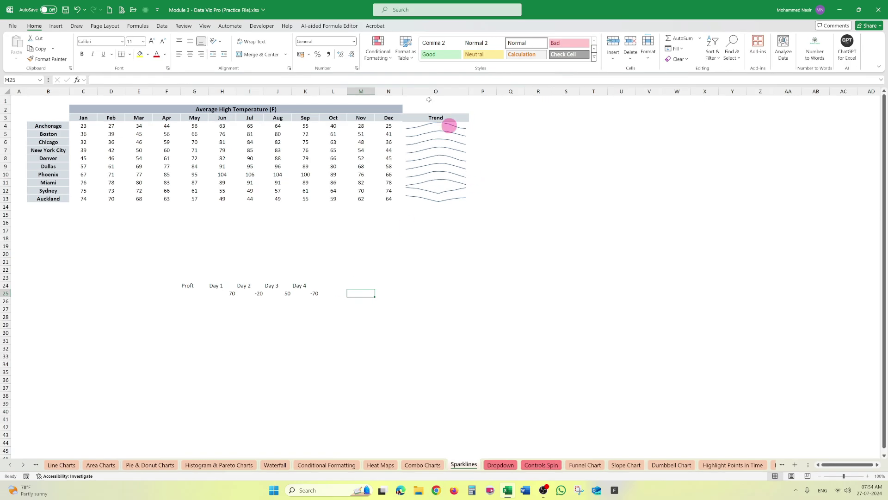
- Insert a win/loss sparkline in M25 using the profits H25:K25 as data
{"action": "left_click", "coordinate": [56, 27]}
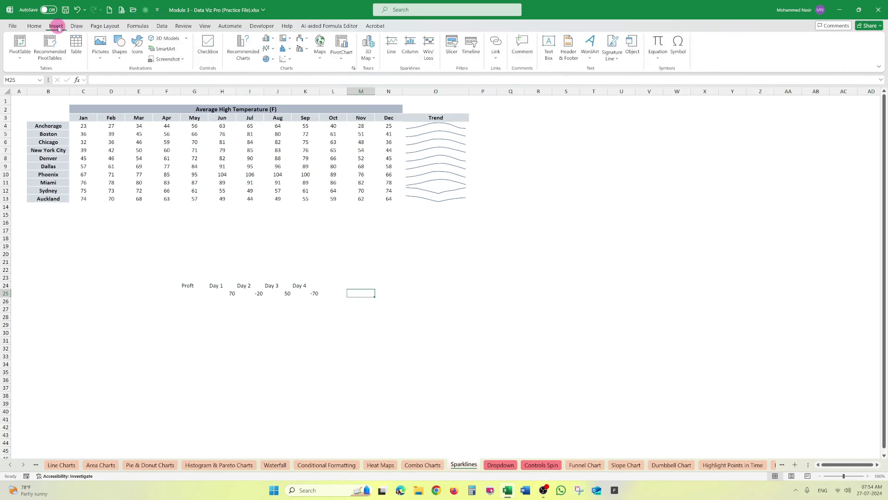
{"action": "left_click", "coordinate": [430, 42]}
{"action": "left_click", "coordinate": [466, 205]}
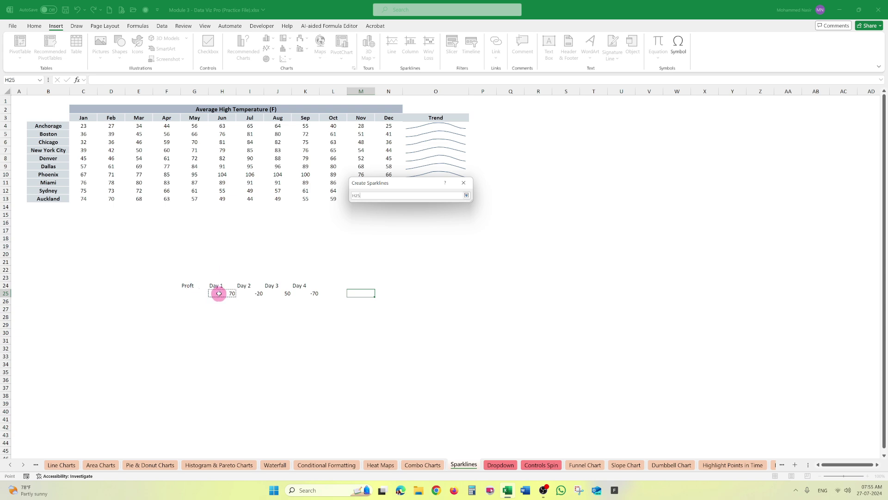
{"action": "left_click_drag", "start_coordinate": [218, 294], "coordinate": [314, 293]}
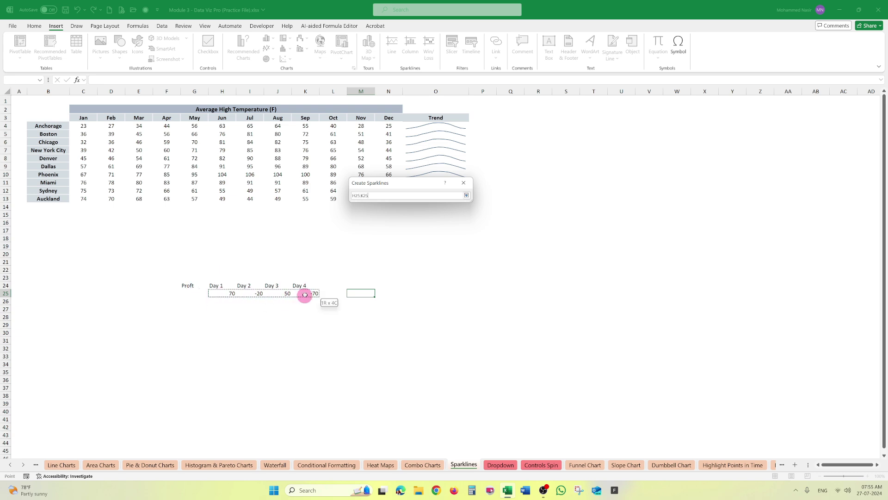
{"action": "left_click", "coordinate": [466, 196]}
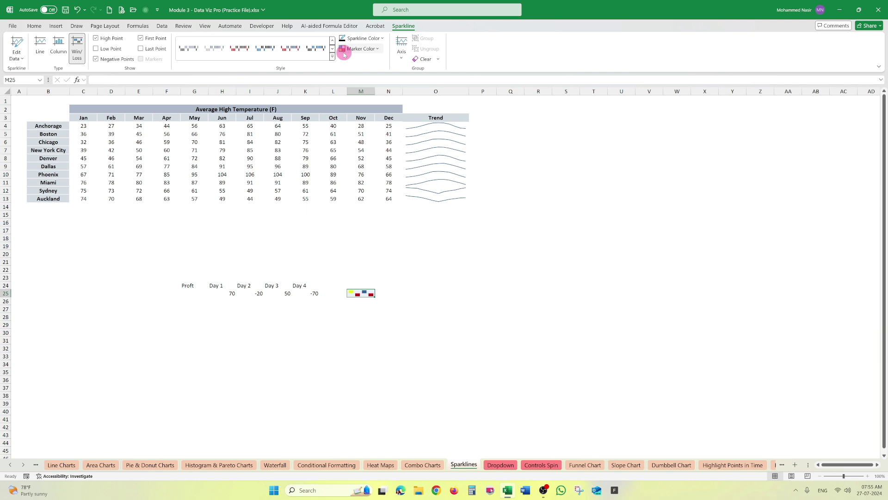
- Try several preset styles on the M25 win/loss sparkline, ending on a muted dark-and-grey style
{"action": "left_click", "coordinate": [329, 54]}
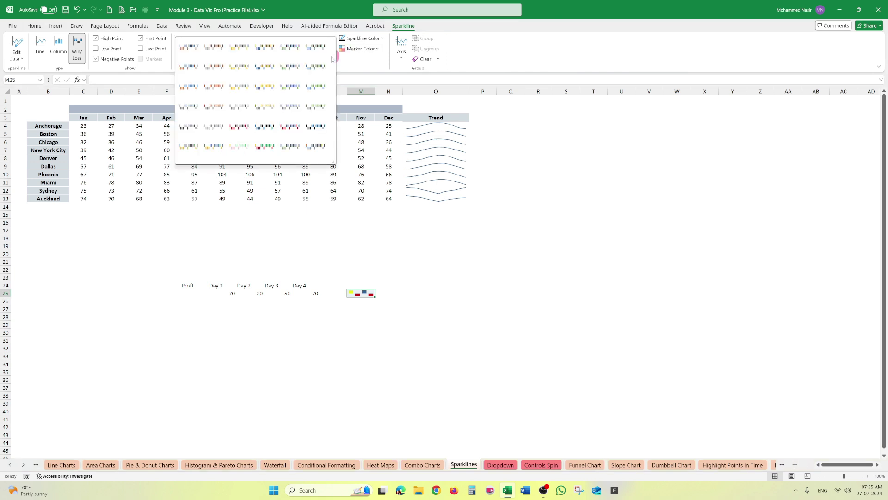
{"action": "left_click", "coordinate": [318, 124]}
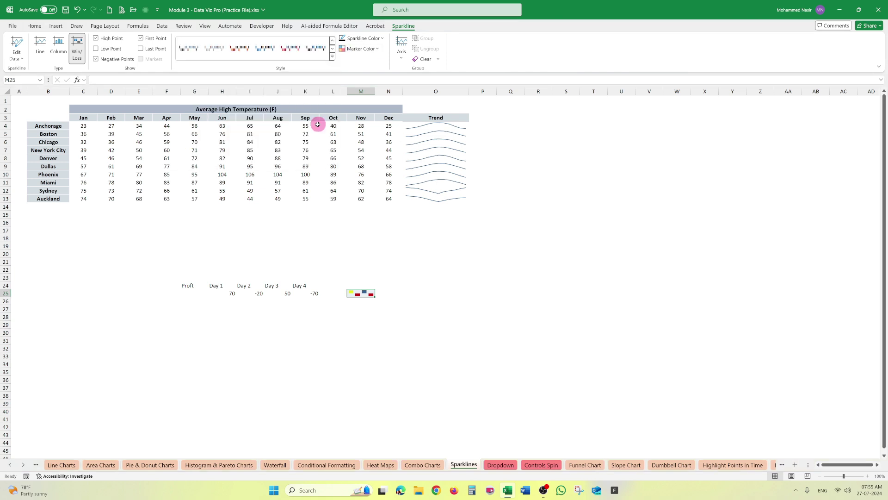
{"action": "left_click", "coordinate": [332, 56]}
{"action": "left_click", "coordinate": [265, 86]}
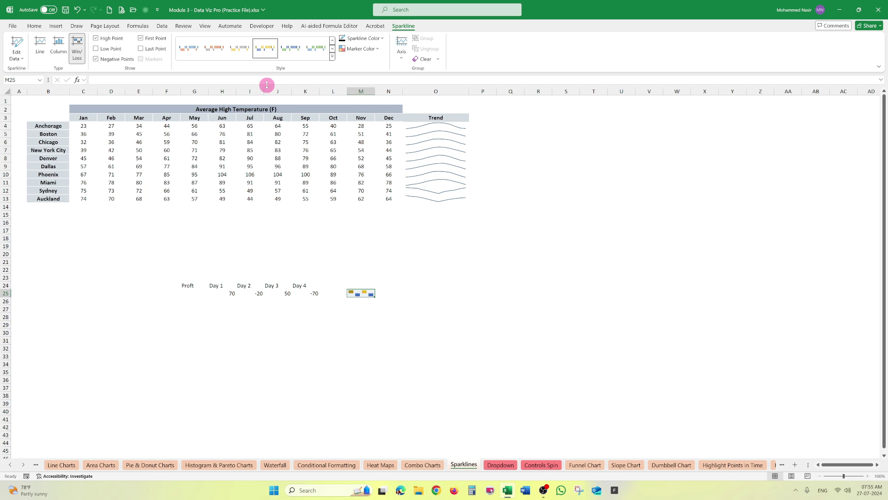
{"action": "left_click", "coordinate": [332, 56]}
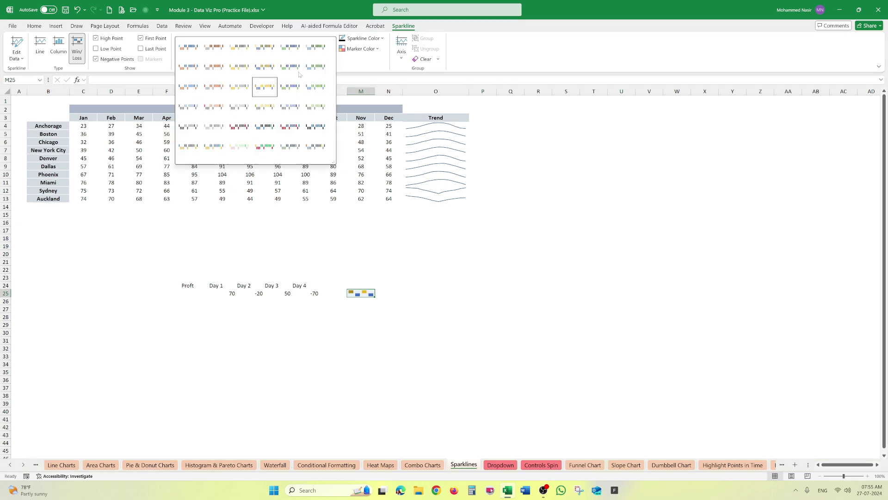
{"action": "left_click", "coordinate": [220, 103]}
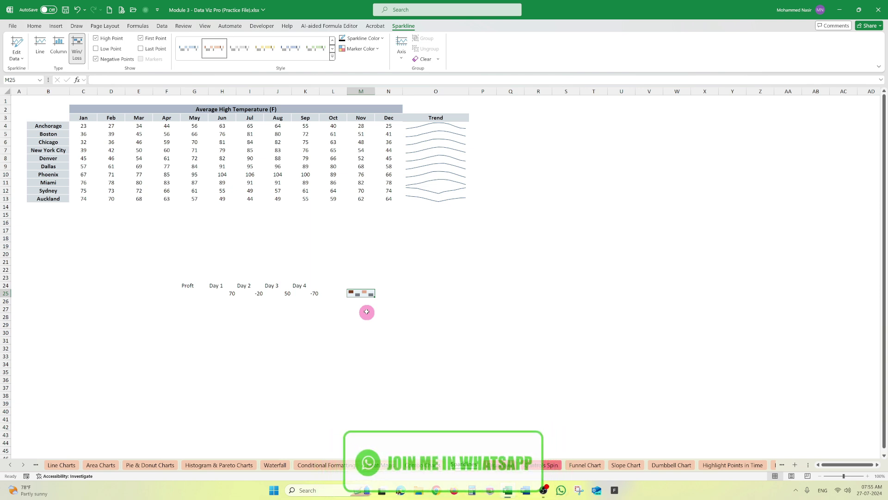
- Point out the profits 70, 50, -20 and -70, then select H25:K25 for charting
{"action": "left_click", "coordinate": [231, 294]}
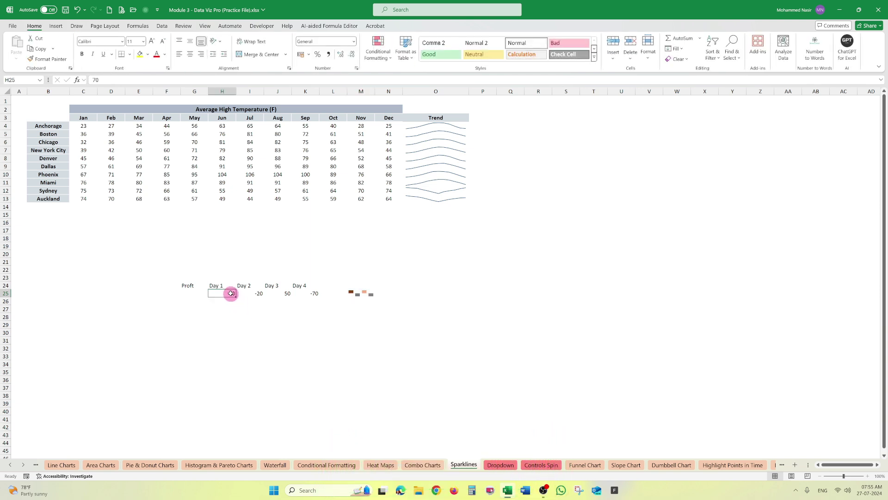
{"action": "left_click", "coordinate": [288, 294]}
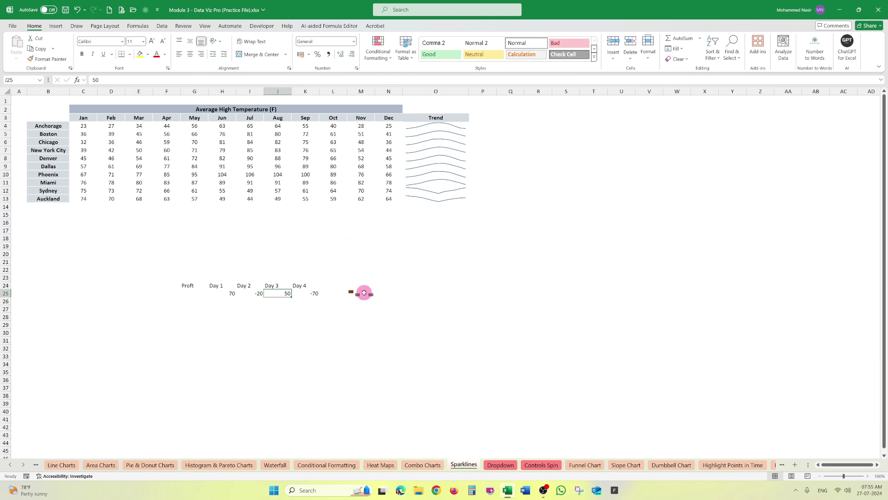
{"action": "left_click", "coordinate": [258, 294]}
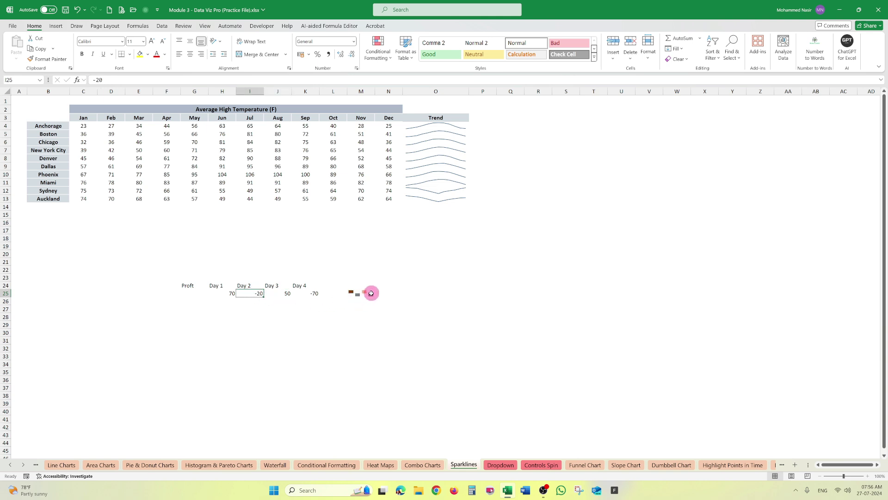
{"action": "left_click", "coordinate": [324, 294]}
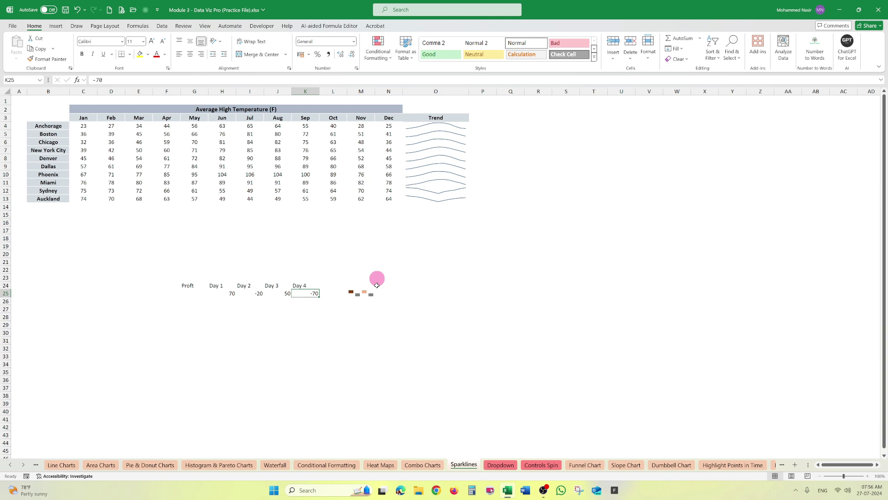
{"action": "left_click_drag", "start_coordinate": [222, 292], "coordinate": [318, 293]}
{"action": "key", "text": "alt+n"}
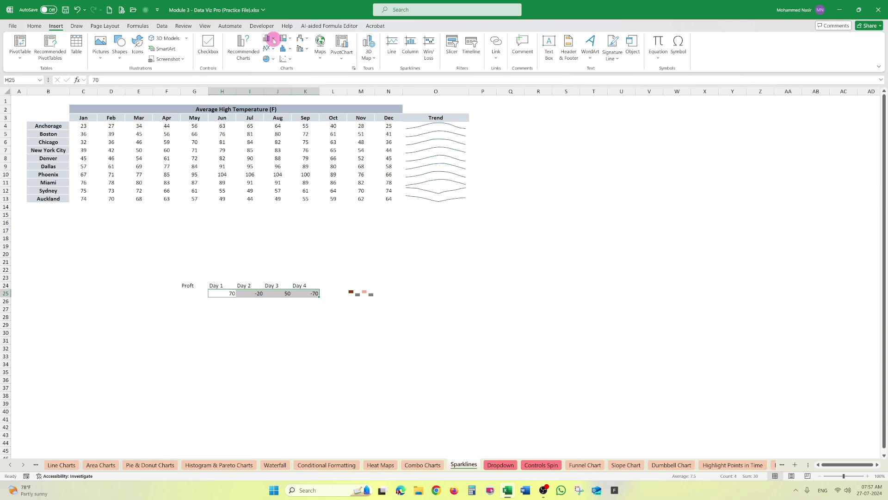
{"action": "left_click", "coordinate": [273, 39]}
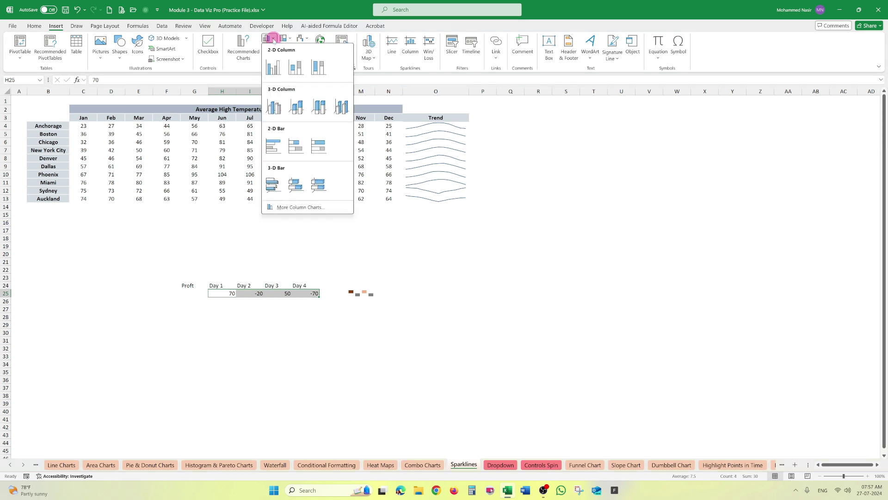
{"action": "left_click", "coordinate": [278, 68]}
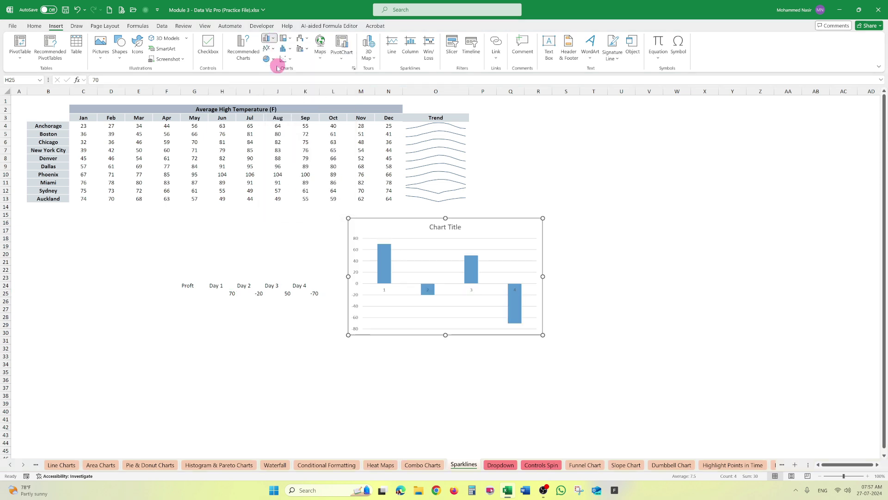
{"action": "left_click", "coordinate": [388, 263]}
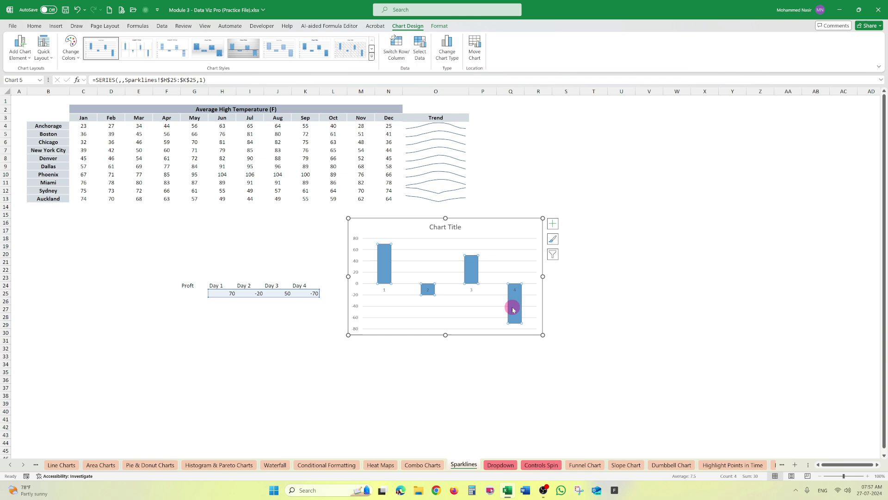
{"action": "mouse_move", "coordinate": [512, 309]}
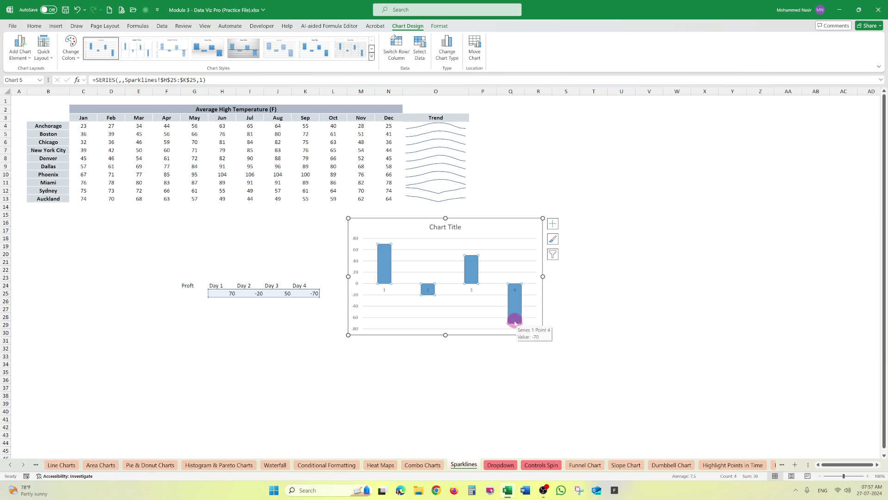
{"action": "key", "text": "Delete"}
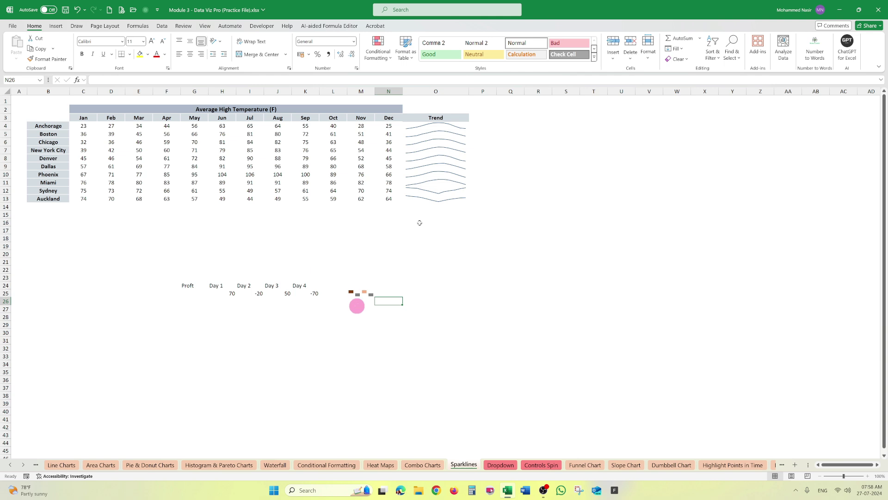
- Delete the Profit block F24:N25 together with its win/loss sparkline
{"action": "left_click_drag", "start_coordinate": [170, 285], "coordinate": [381, 292]}
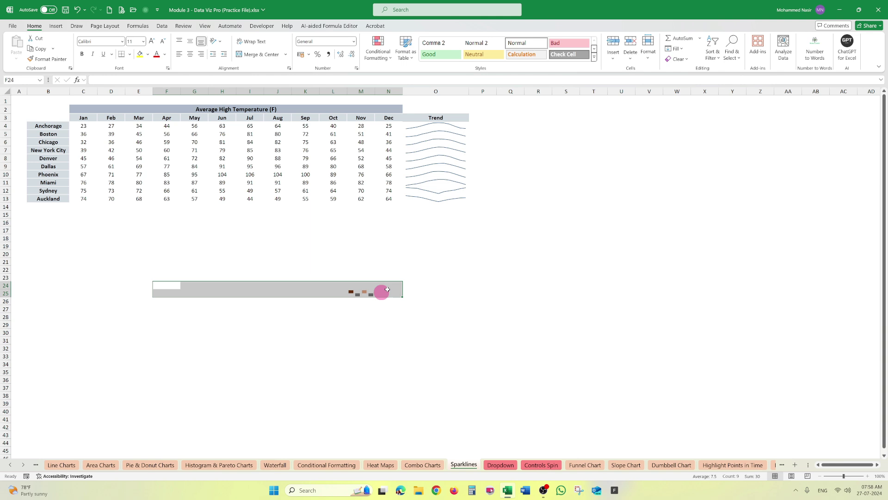
{"action": "left_click", "coordinate": [433, 132]}
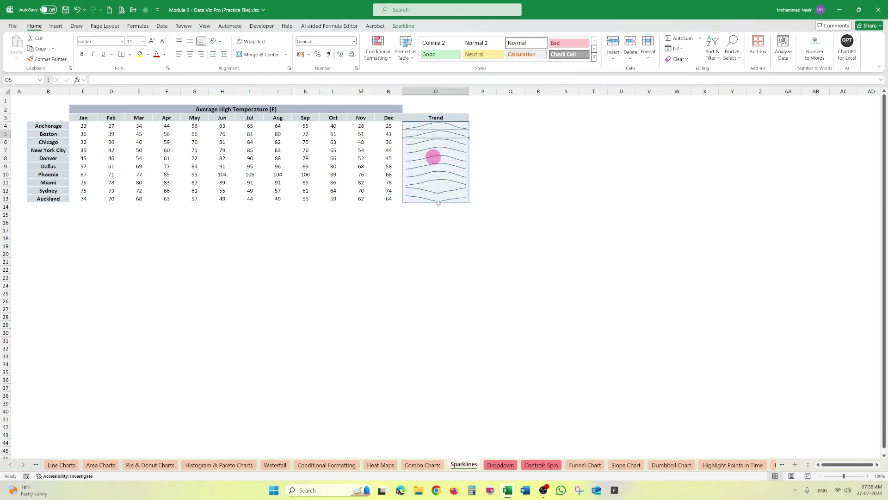
{"action": "left_click", "coordinate": [442, 221]}
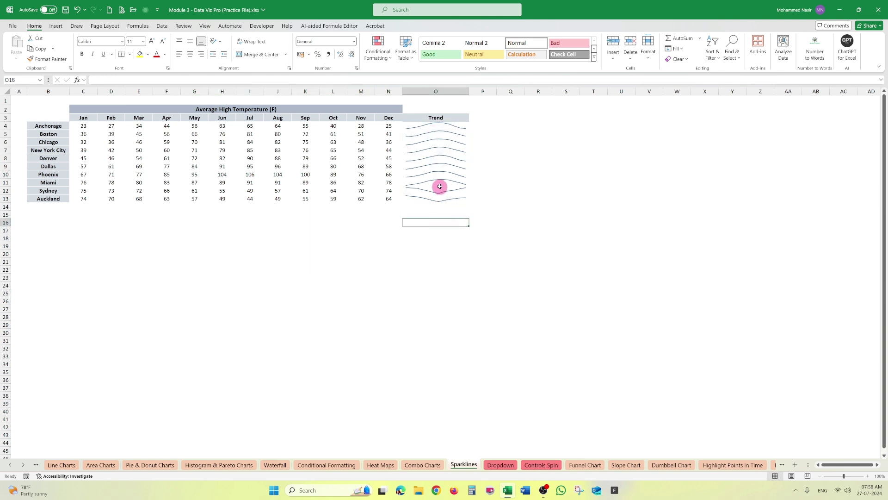
- Clear only Boston's Trend sparkline in O5 with Clear Selected Sparklines
{"action": "left_click", "coordinate": [441, 137]}
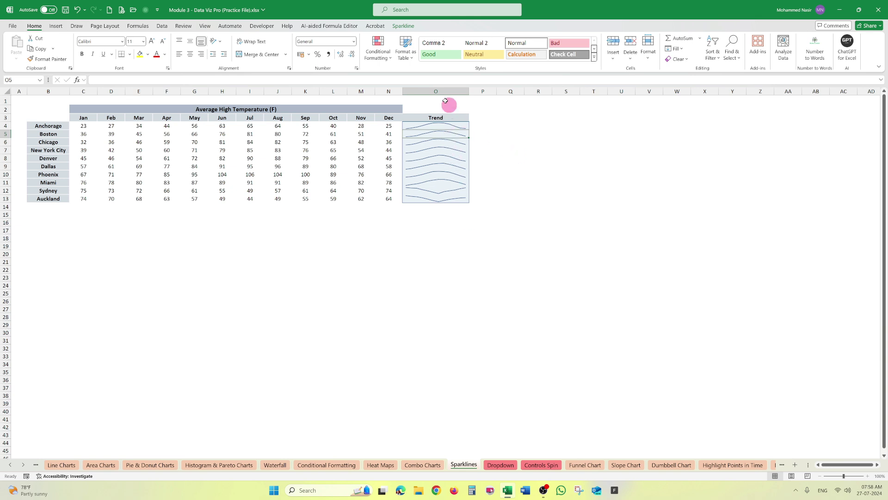
{"action": "left_click", "coordinate": [403, 24]}
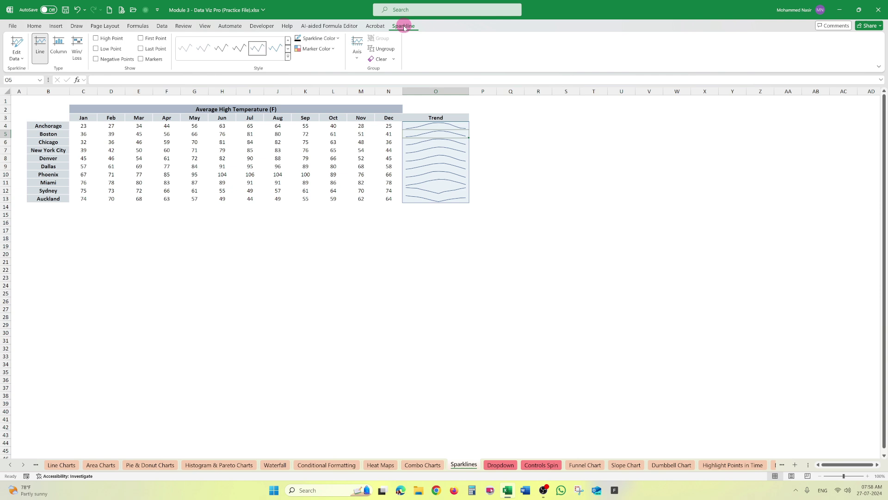
{"action": "left_click", "coordinate": [394, 59]}
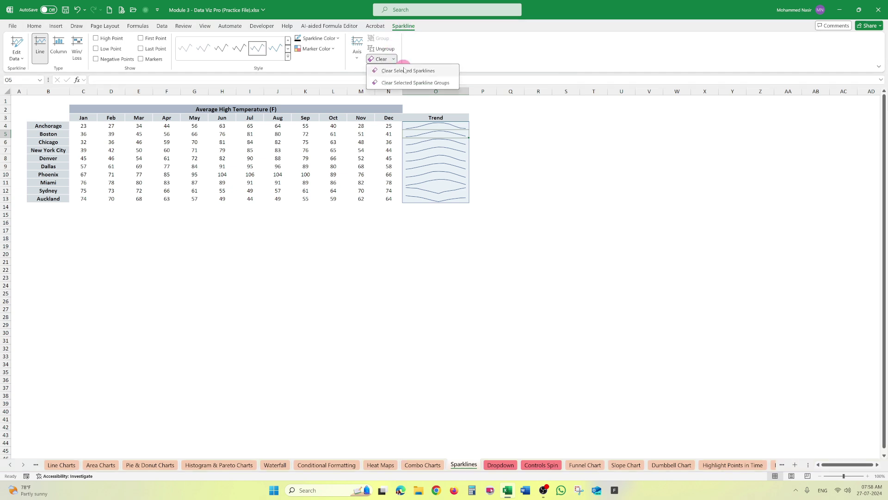
{"action": "left_click", "coordinate": [406, 72]}
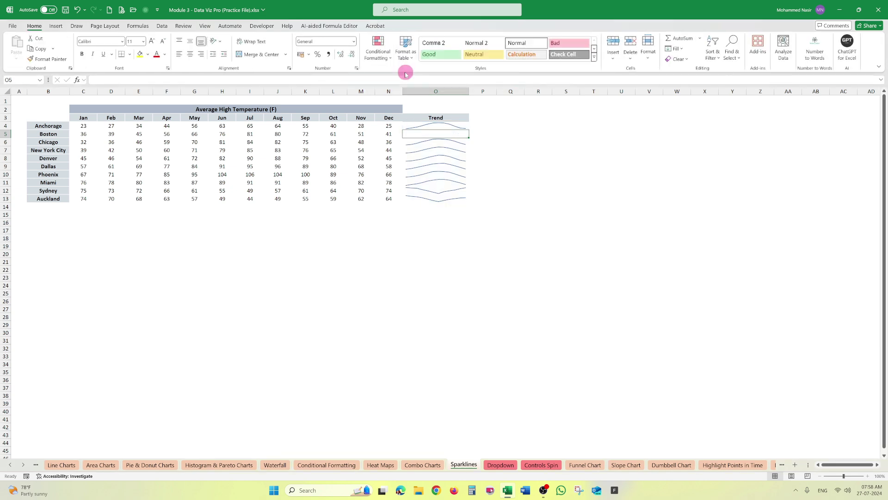
{"action": "left_click", "coordinate": [428, 118]}
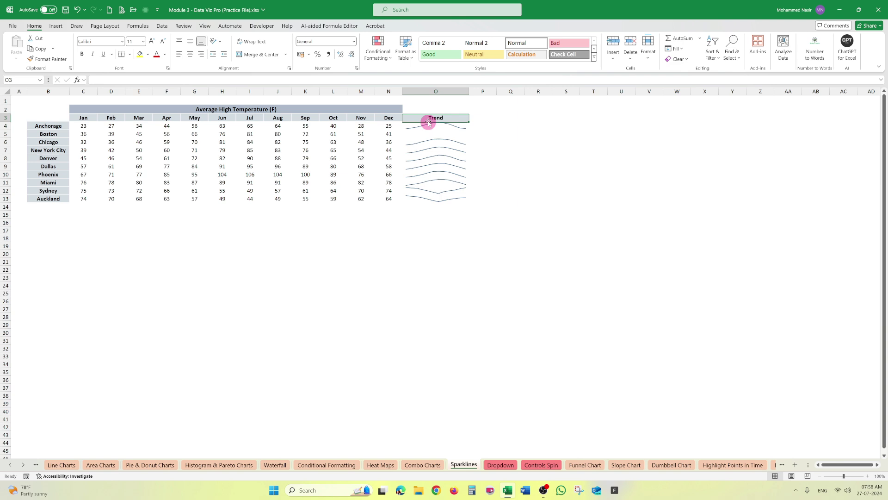
- Clear the whole remaining Trend sparkline group in O4:O13 with Clear Selected Sparkline Groups
{"action": "left_click_drag", "start_coordinate": [429, 127], "coordinate": [423, 199]}
{"action": "left_click", "coordinate": [405, 26]}
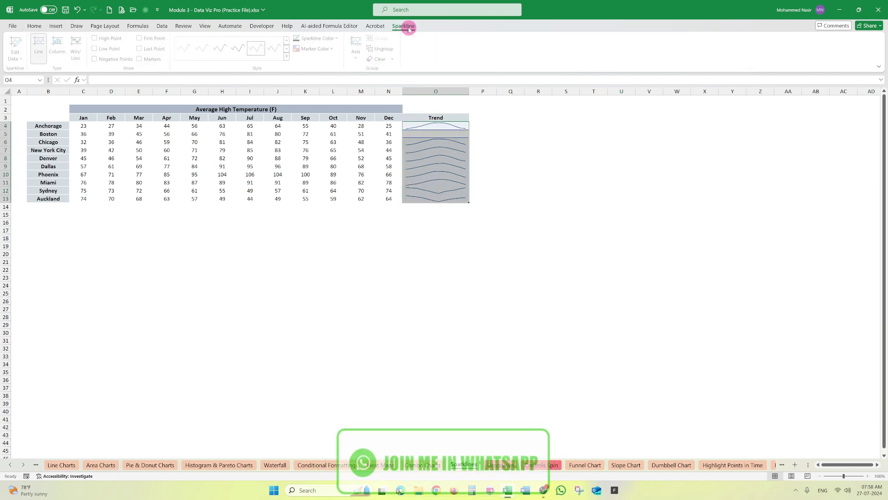
{"action": "left_click", "coordinate": [393, 60]}
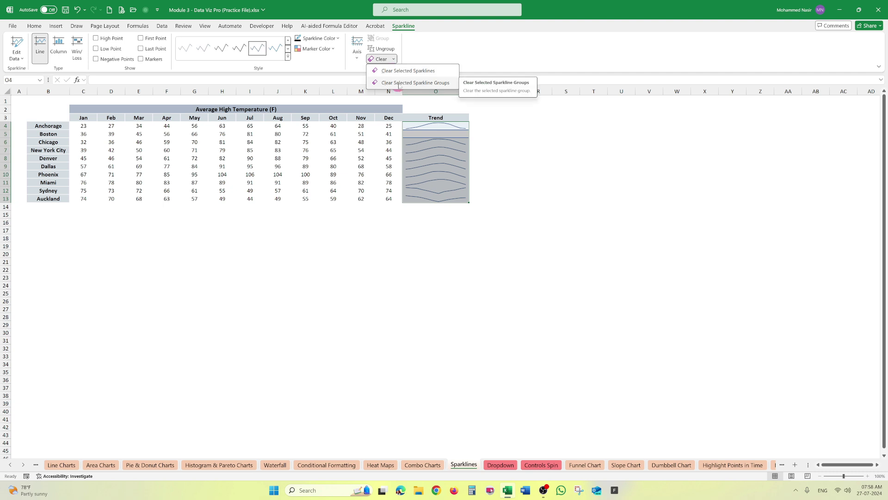
{"action": "left_click", "coordinate": [399, 82]}
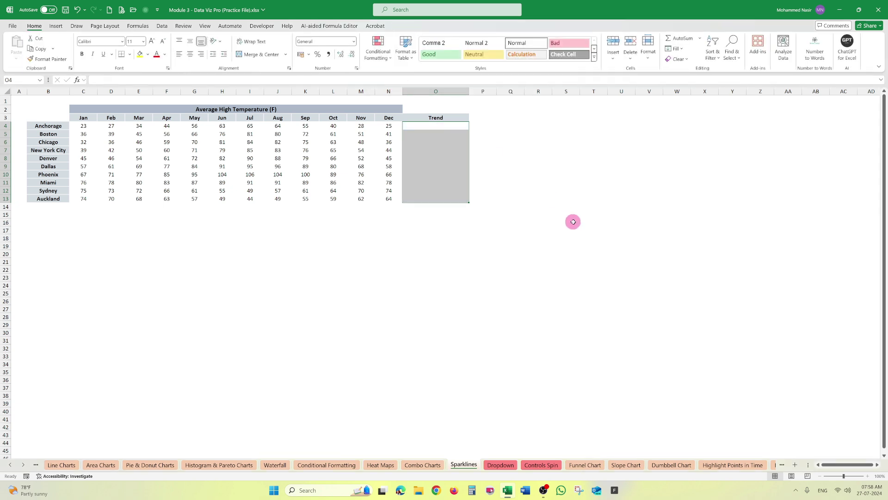